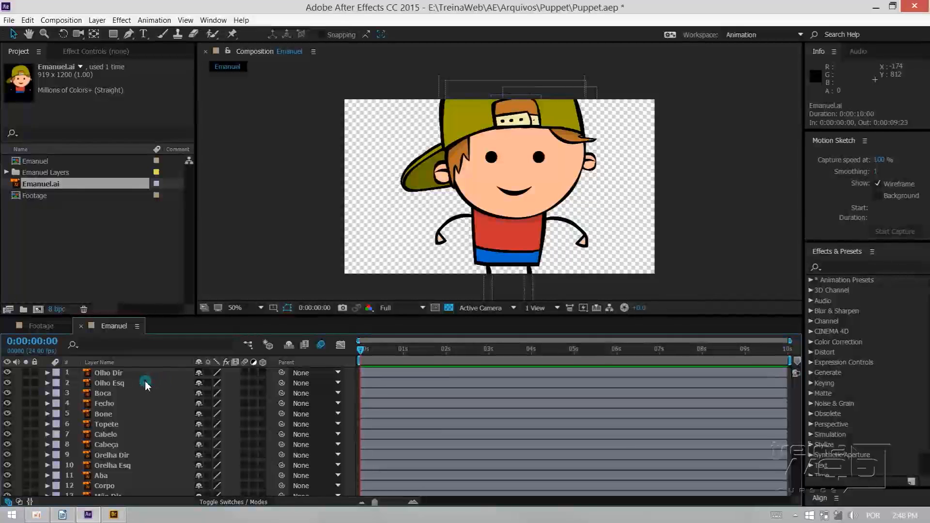
- Try scaling all the character's layers together to 36%
scroll(139, 406, down, 3)
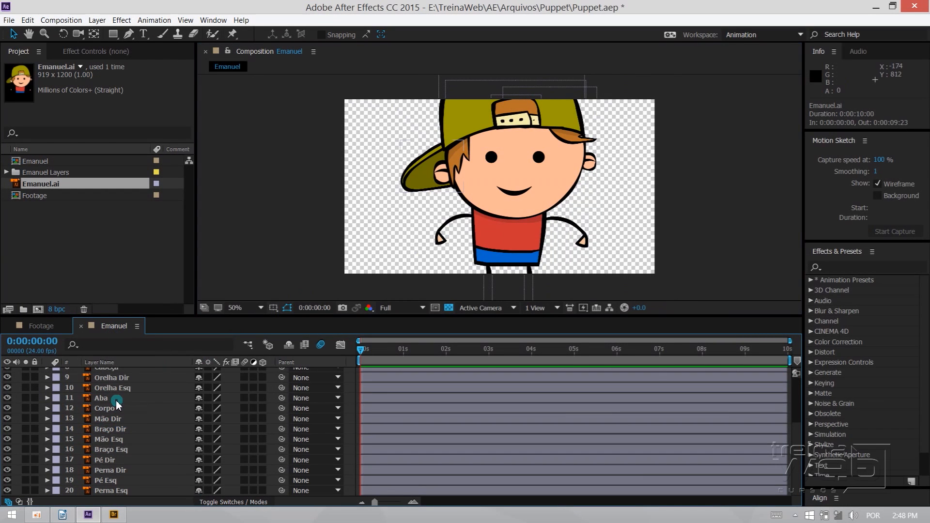
click(111, 410)
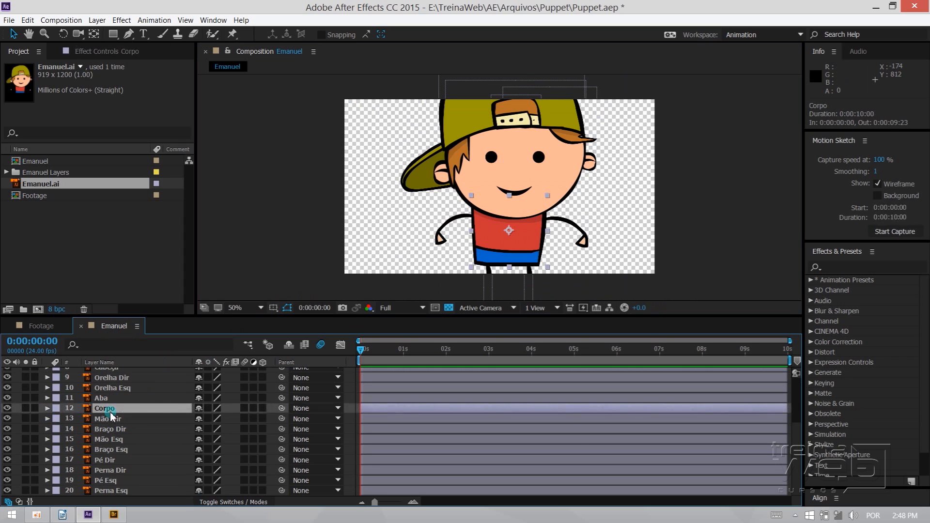
key(ctrl+a)
key(s)
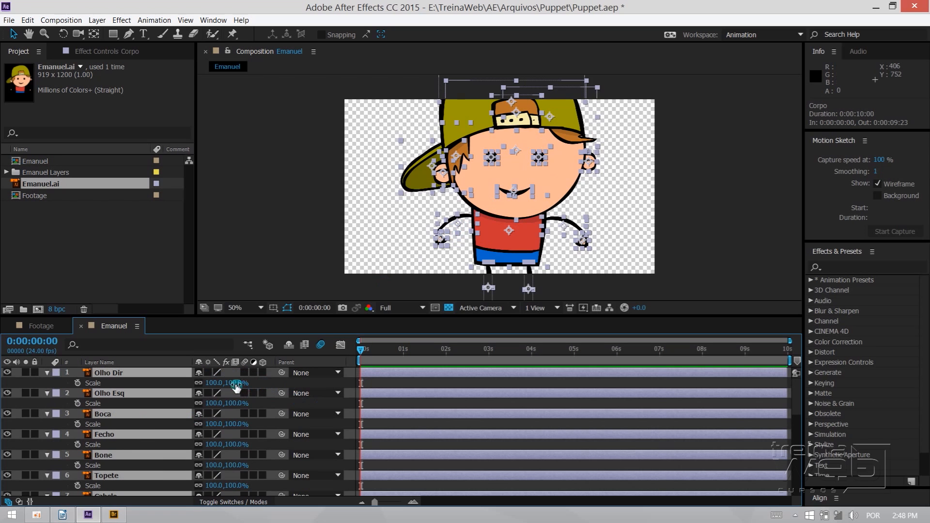
drag(235, 383, 194, 384)
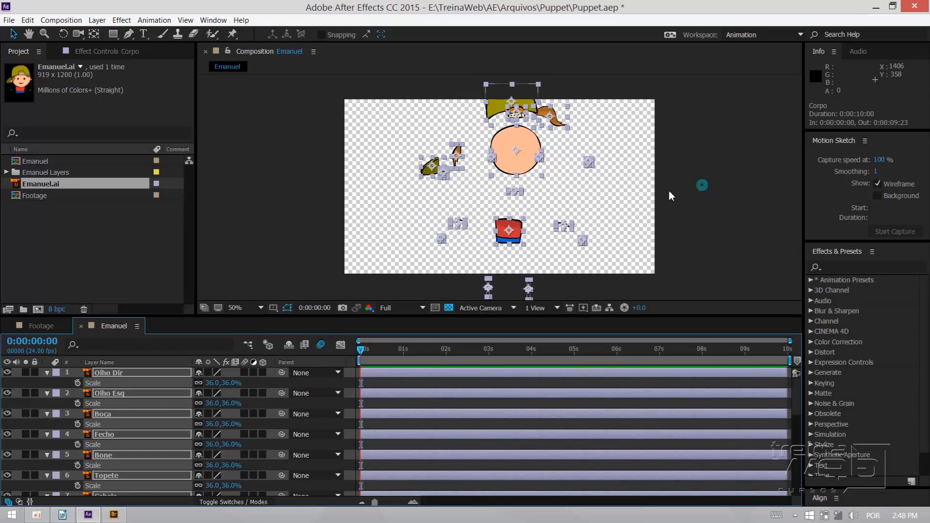
click(638, 217)
click(628, 161)
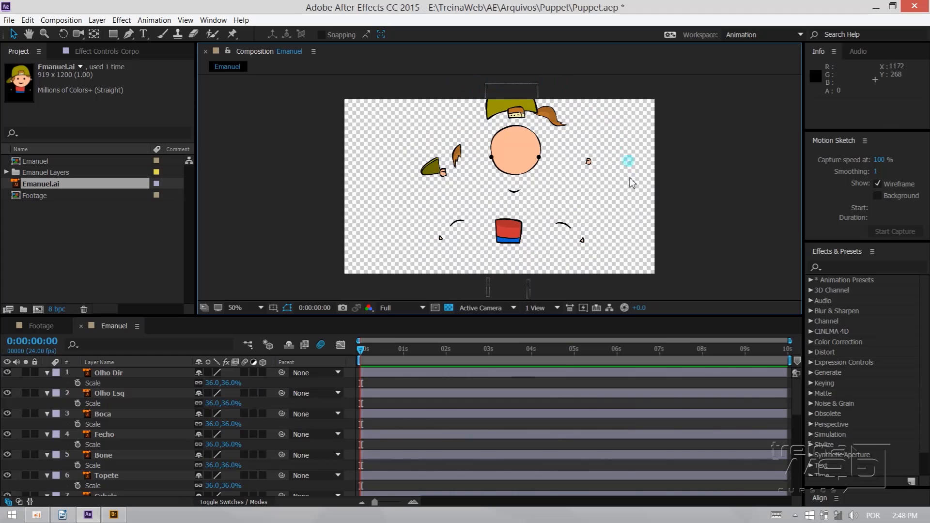
click(506, 228)
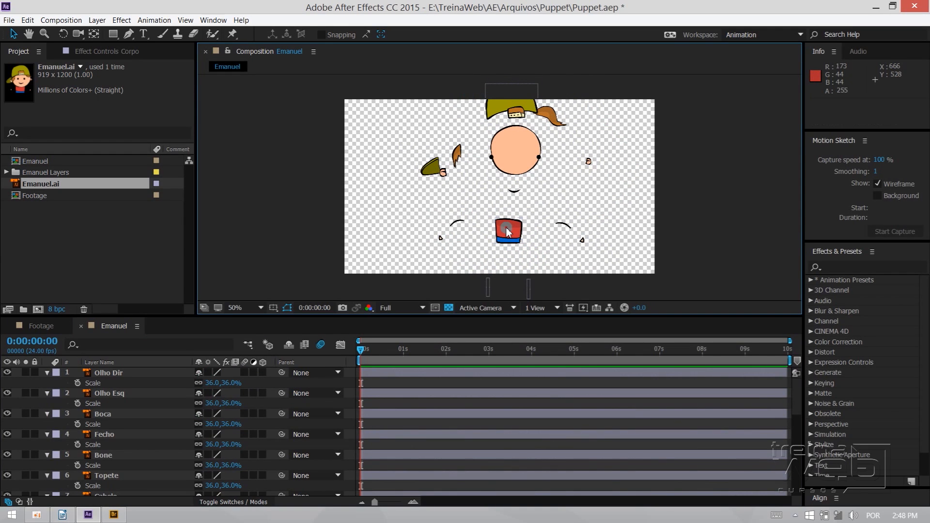
- Undo the scale change, then collapse and deselect all the layers
key(ctrl+z)
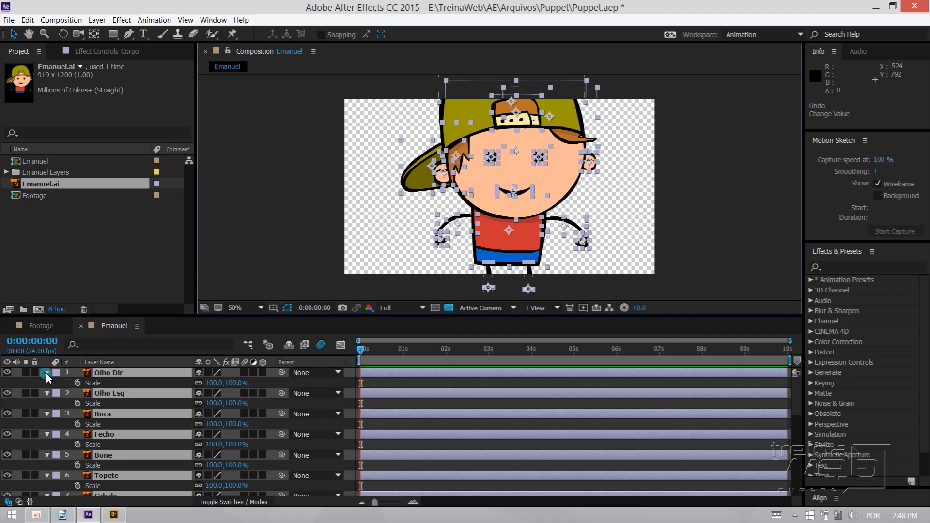
click(46, 373)
key(ctrl+shift+a)
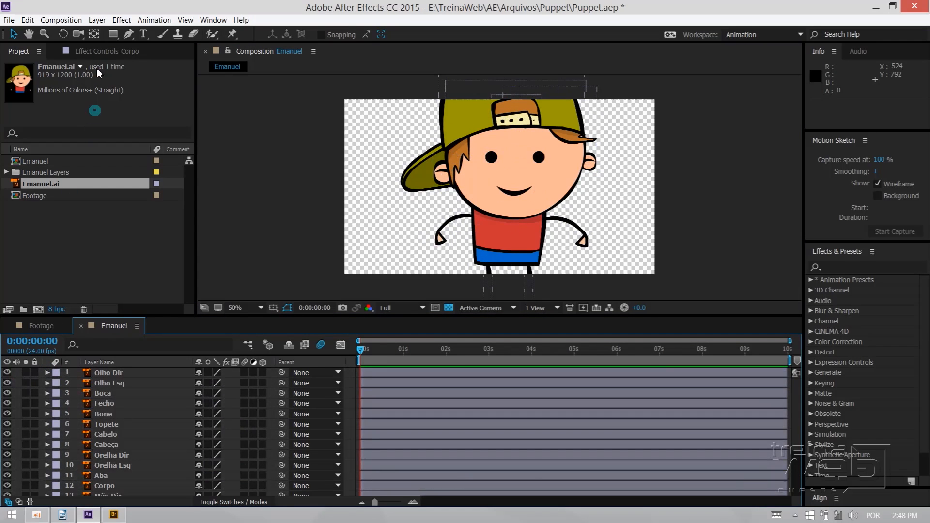
- Create a null object and name it Controlador
click(97, 20)
mouse_move(92, 33)
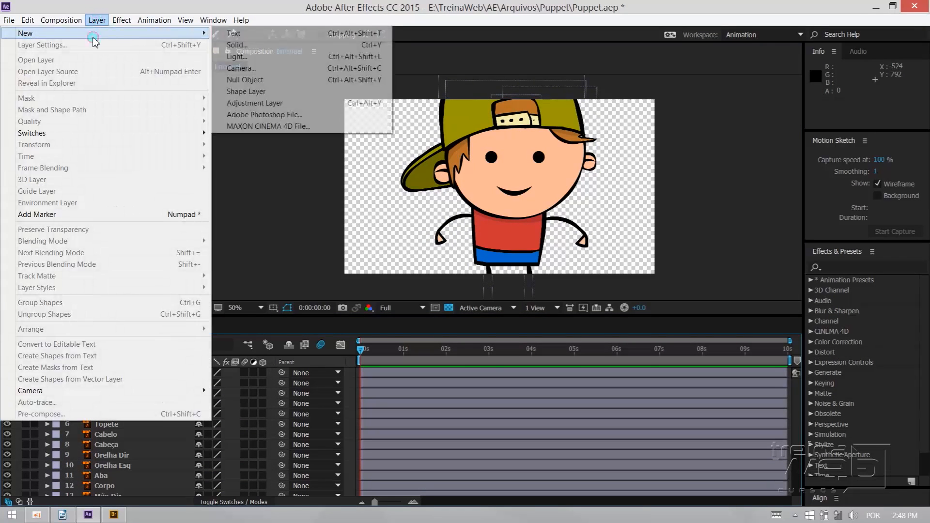
click(256, 82)
key(Return)
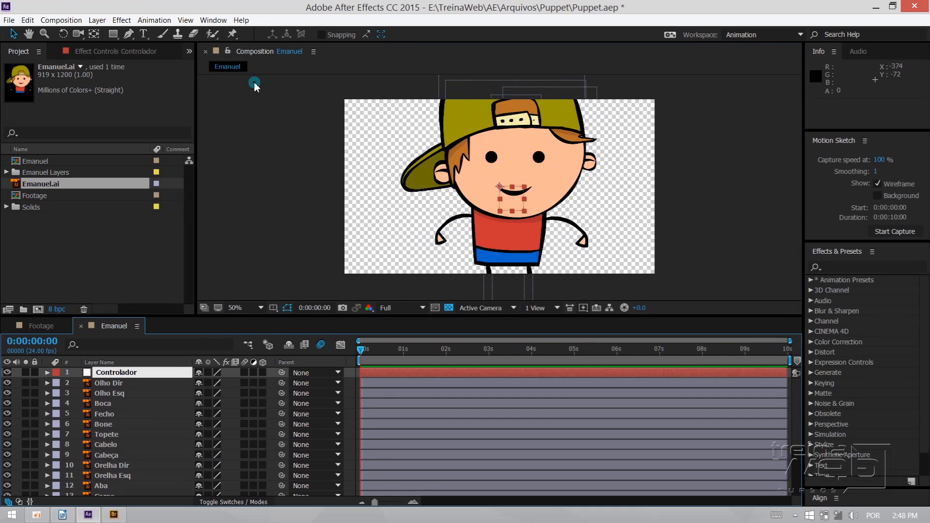
key(Return)
- Parent all the character layers, from Olho Dir to Perna Esq, to the Controlador null
click(118, 386)
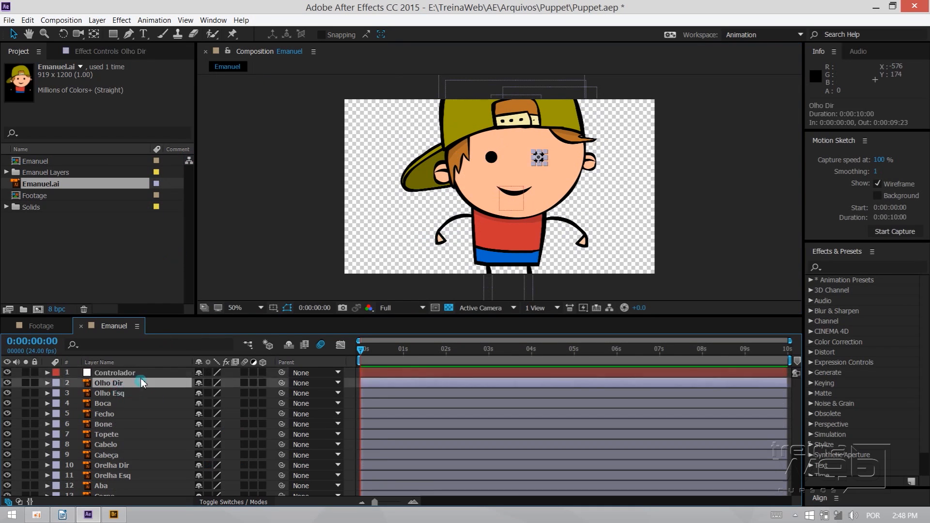
scroll(145, 416, down, 3)
shift+click(133, 492)
scroll(169, 420, up, 3)
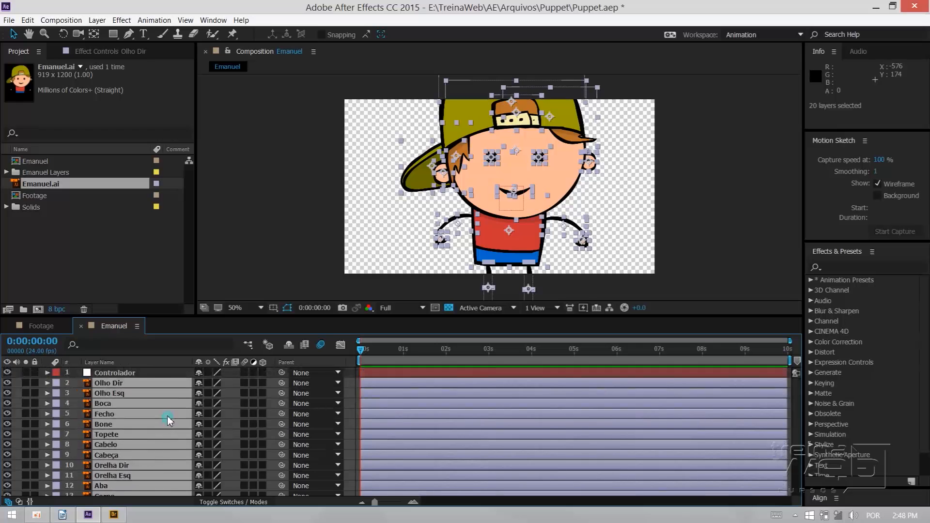
drag(288, 384, 143, 374)
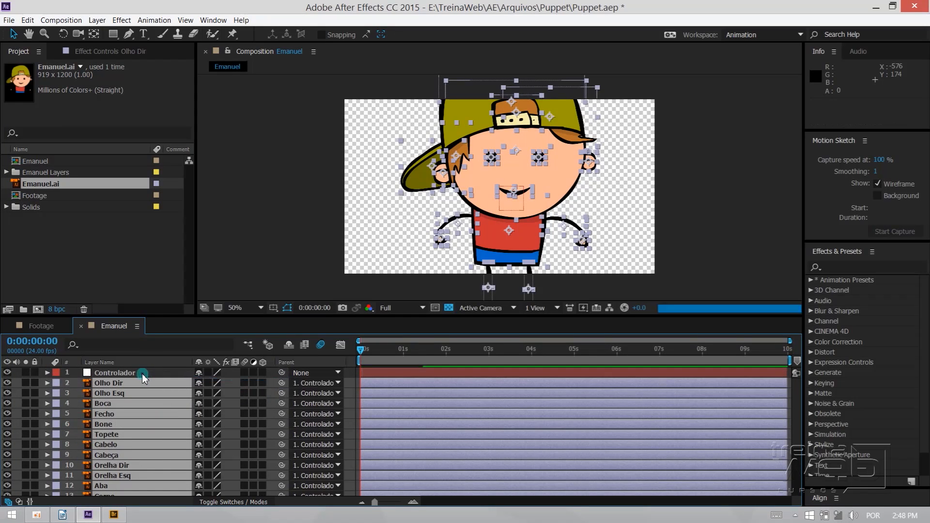
- Scale the Controlador null to 48% and show the title/action safe guides in the composition
click(142, 374)
key(s)
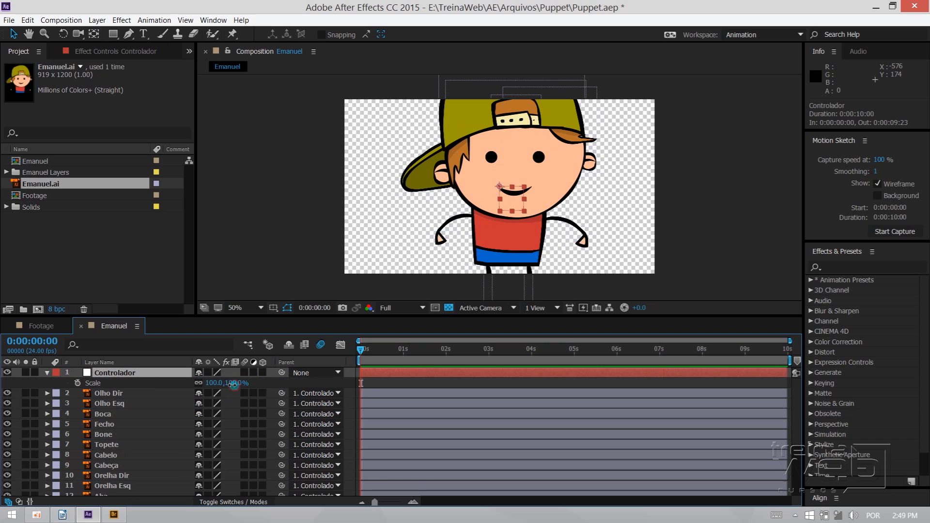
drag(234, 384, 199, 385)
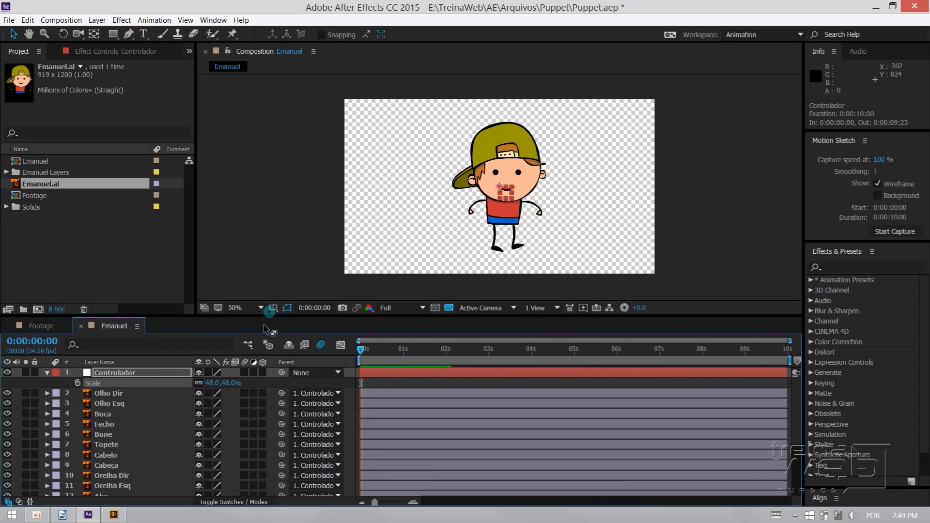
click(287, 307)
click(289, 319)
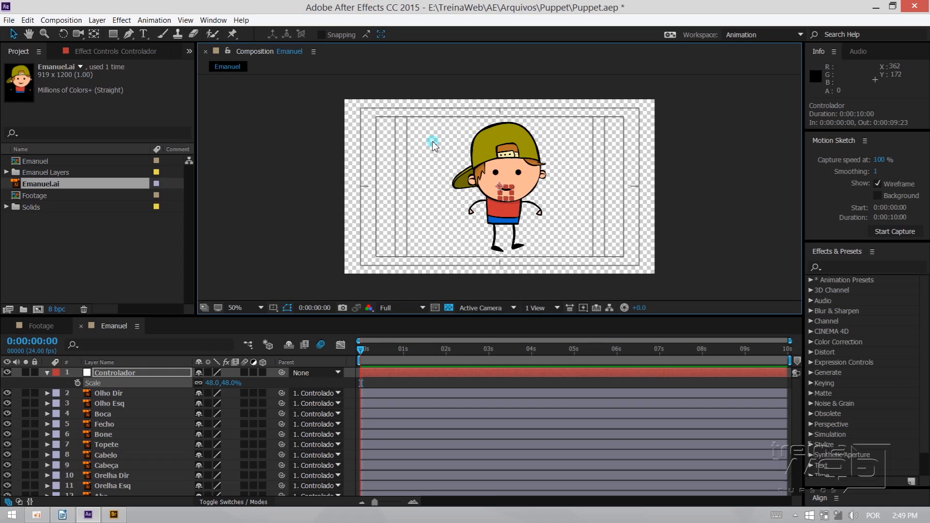
- Test the rig by nudging Controlador left and right, ending back at position 640, 360
key(shift+Left)
key(shift+Left)
key(shift+Left)
key(shift+Right)
key(shift+Right)
key(shift+Right)
key(shift+Right)
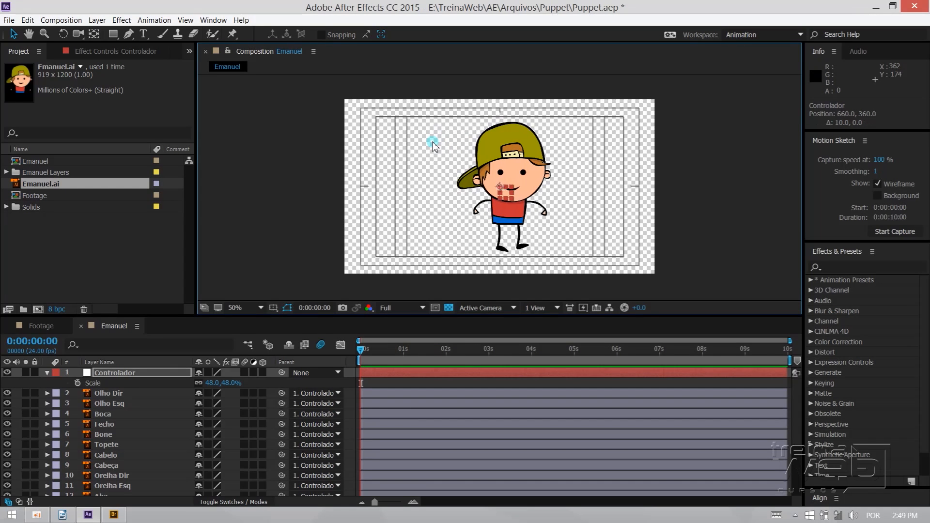
key(shift+Left)
key(shift+Left)
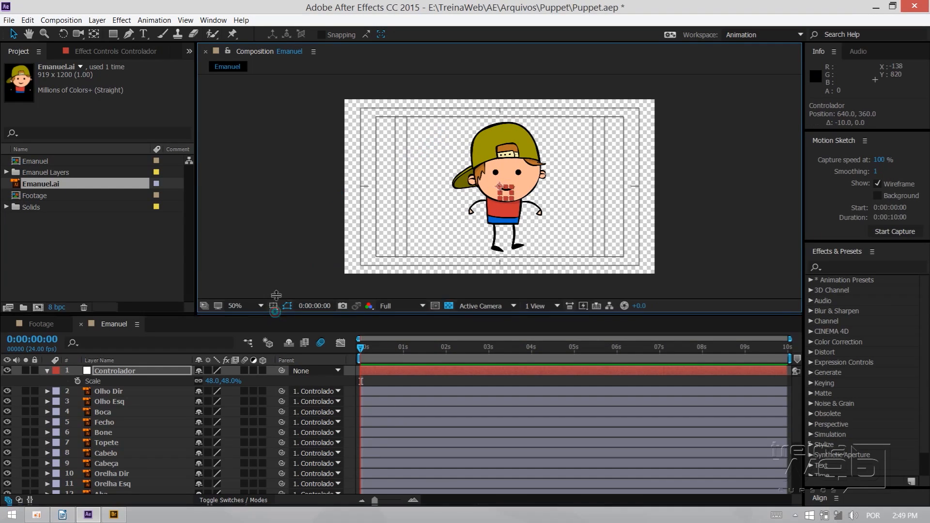
- Parent the Olho Dir, Olho Esq, Boca, Fecho, Bone, Topete and Cabelo layers to Cabeça
drag(274, 318, 213, 206)
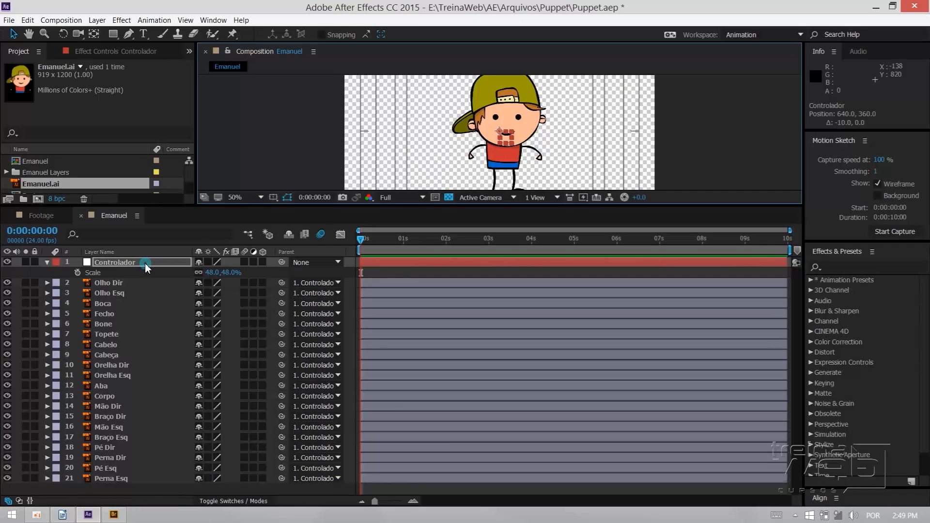
click(117, 294)
shift+click(114, 283)
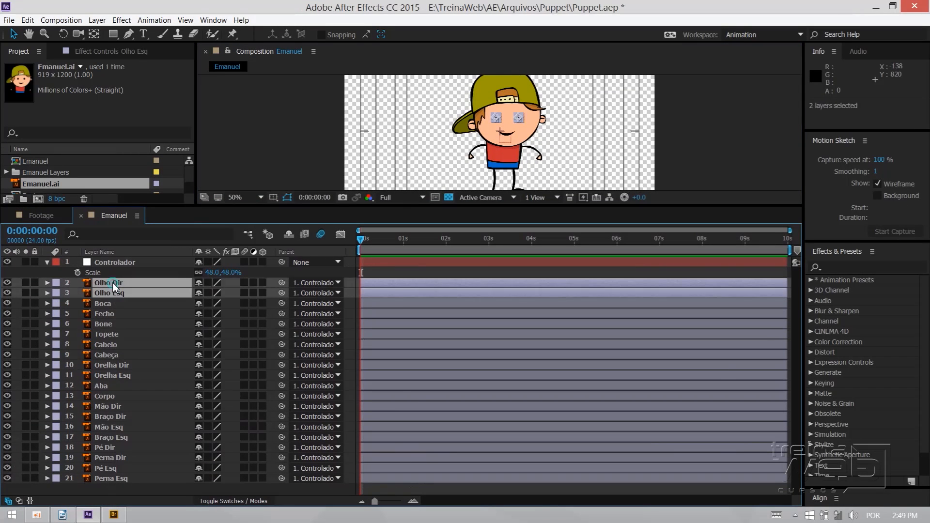
shift+click(107, 305)
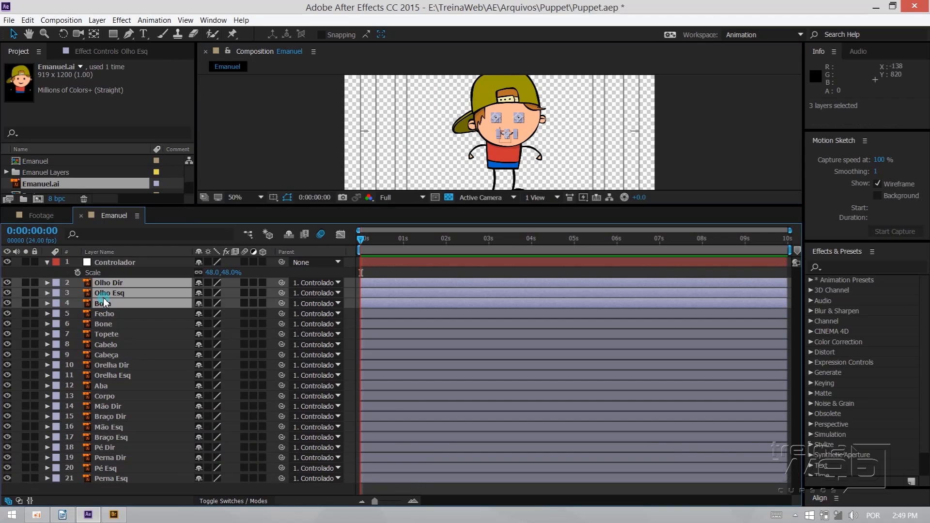
shift+click(106, 314)
shift+click(109, 325)
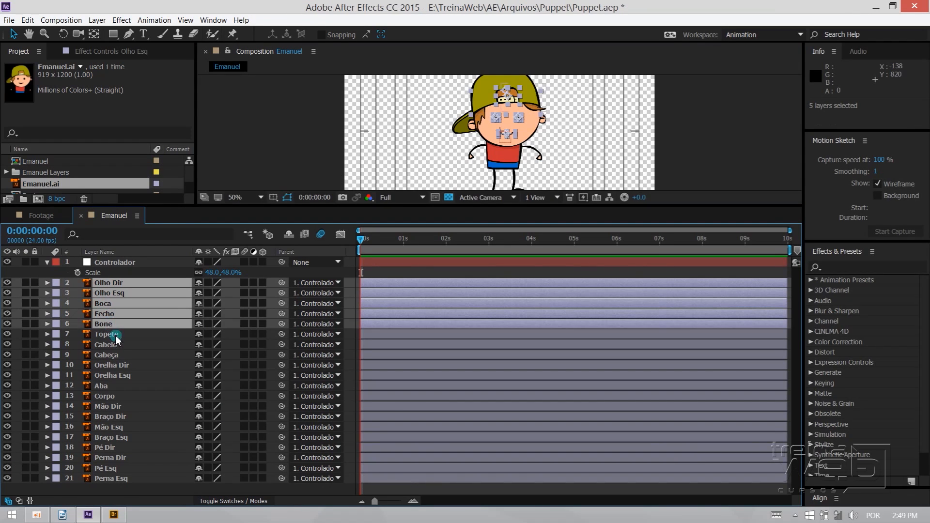
shift+click(115, 335)
shift+click(115, 344)
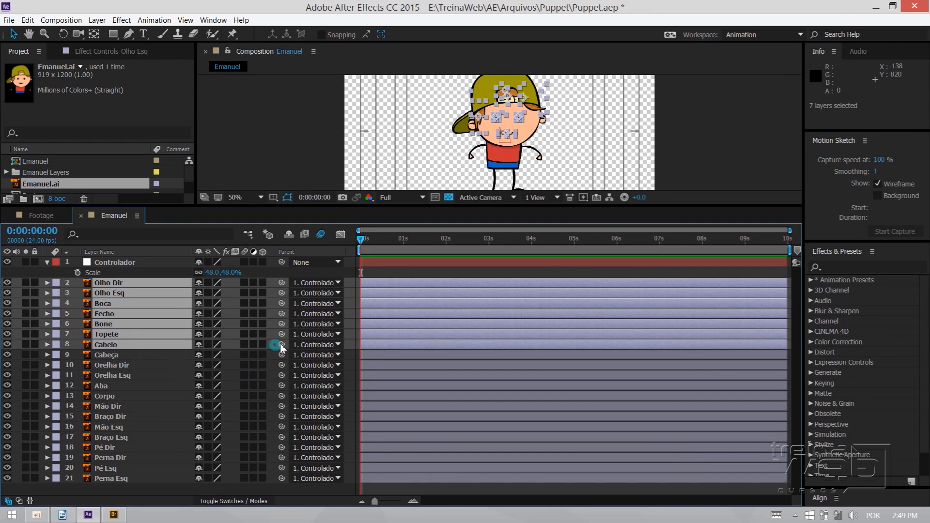
drag(283, 347, 100, 356)
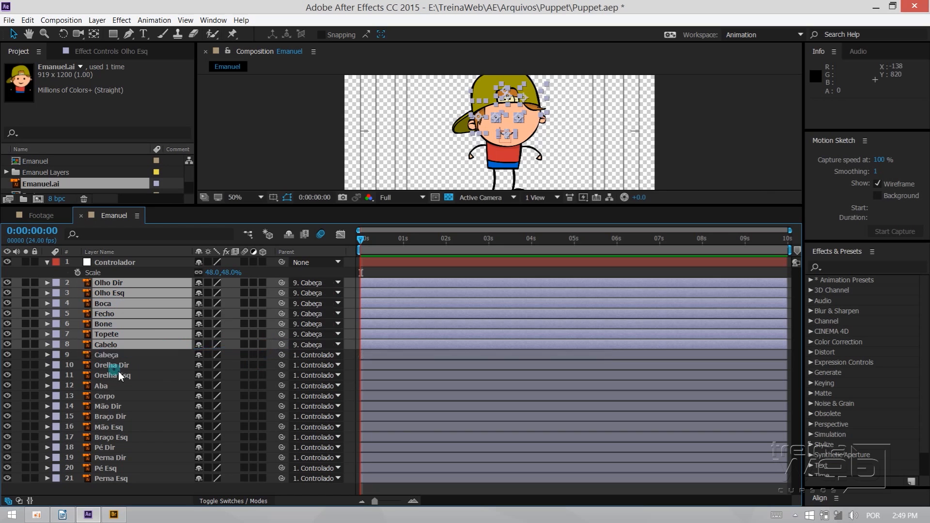
- Parent the Orelha Dir and Orelha Esq layers to Cabeça
click(116, 368)
shift+click(121, 375)
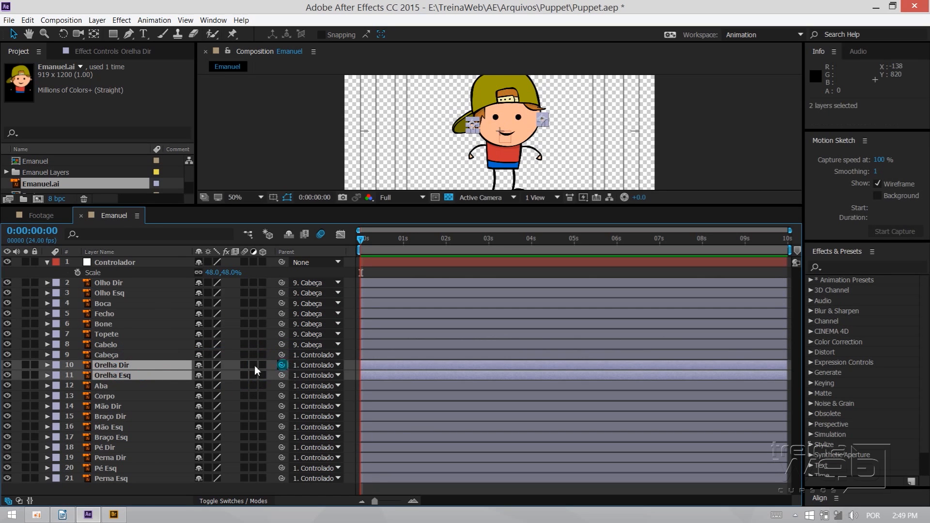
drag(257, 371, 102, 355)
- Parent the Aba and Fecho layers to the Bone layer
click(102, 385)
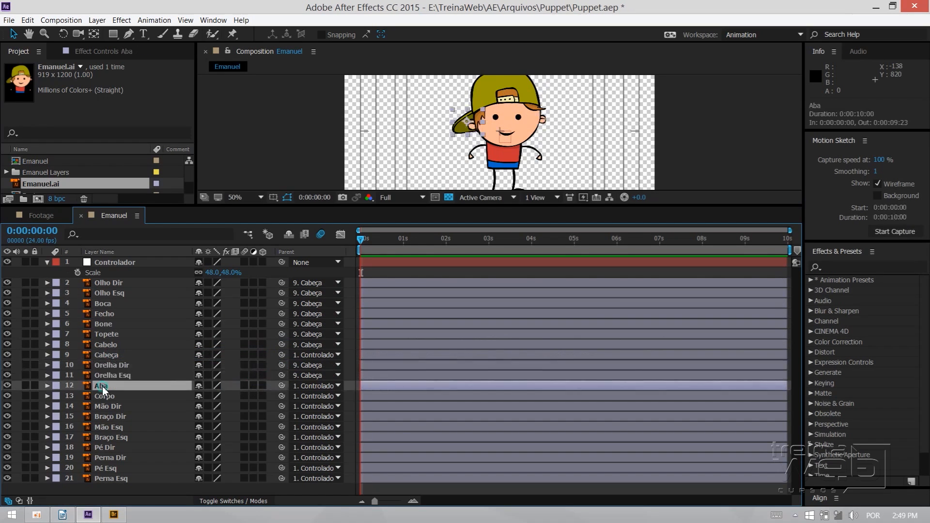
drag(281, 385, 115, 323)
click(110, 315)
drag(282, 313, 107, 325)
- Assign the Fuchsia label colour to the Fecho, Bone and Aba layers
ctrl+click(106, 325)
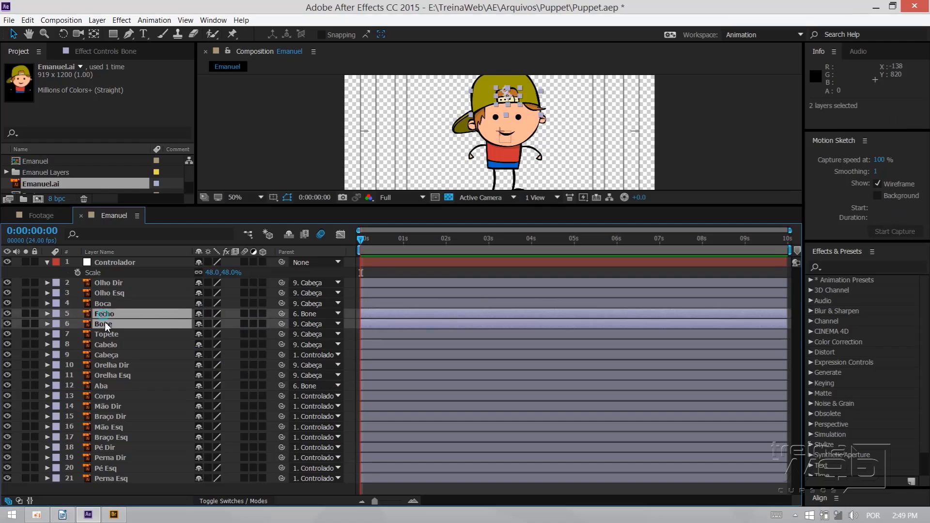
ctrl+click(105, 387)
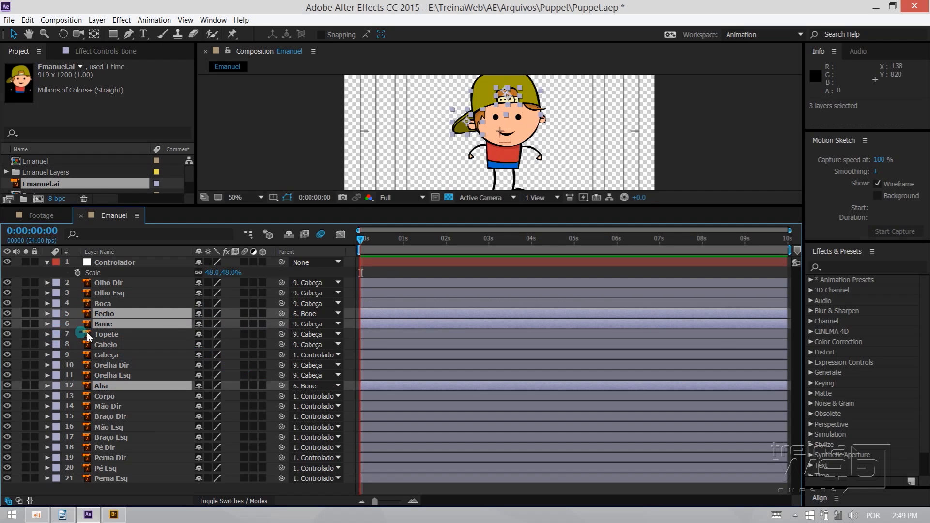
click(56, 315)
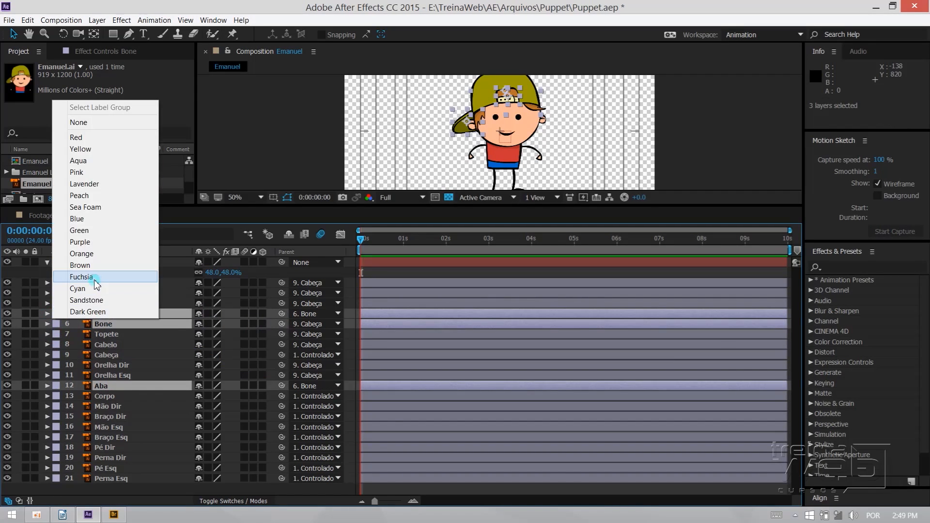
click(95, 283)
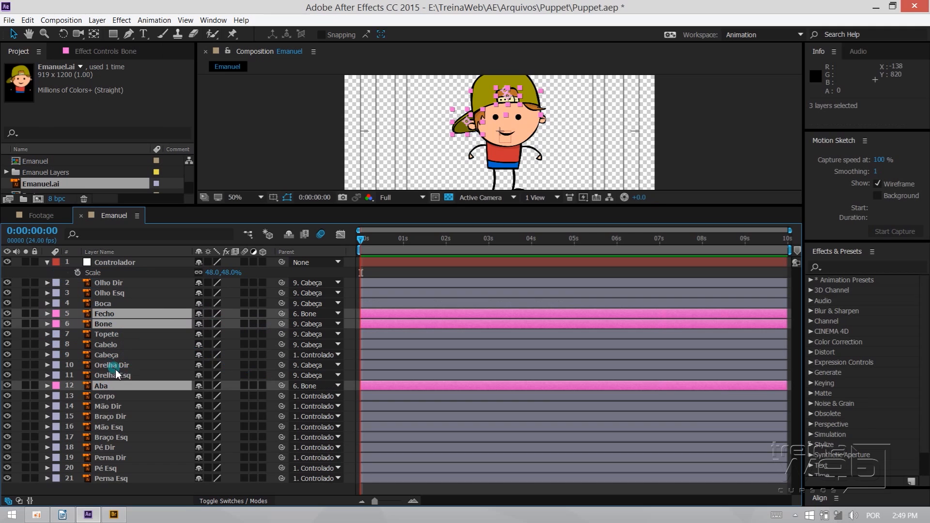
- Assign the Orange label colour to the Olho Dir, Olho Esq, Boca, Topete, Cabelo, Orelha Dir and Orelha Esq layers
click(115, 375)
ctrl+click(112, 365)
ctrl+click(107, 345)
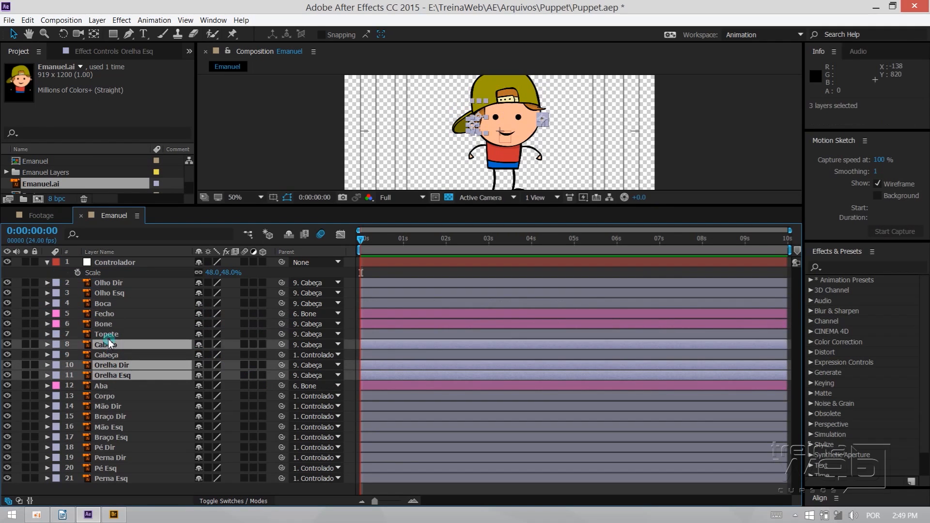
ctrl+click(104, 335)
ctrl+click(104, 304)
ctrl+click(104, 292)
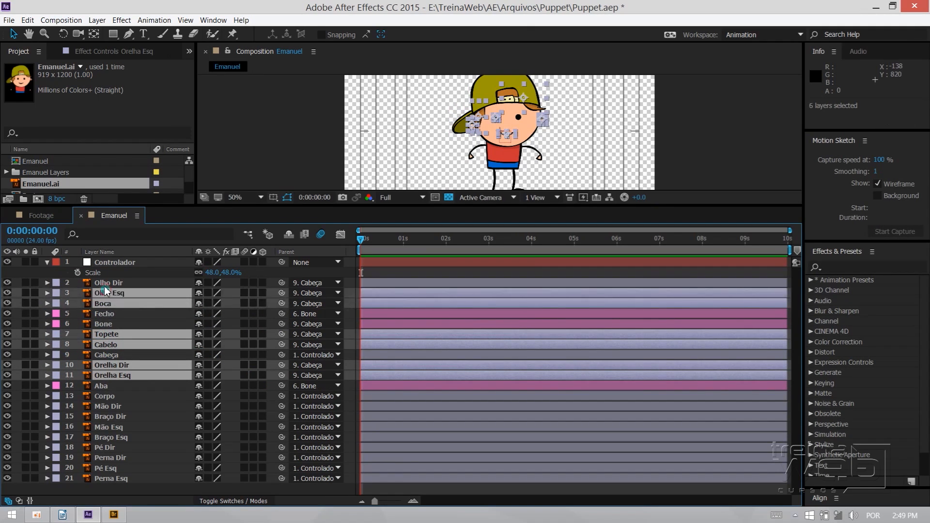
ctrl+click(104, 283)
click(56, 303)
click(104, 269)
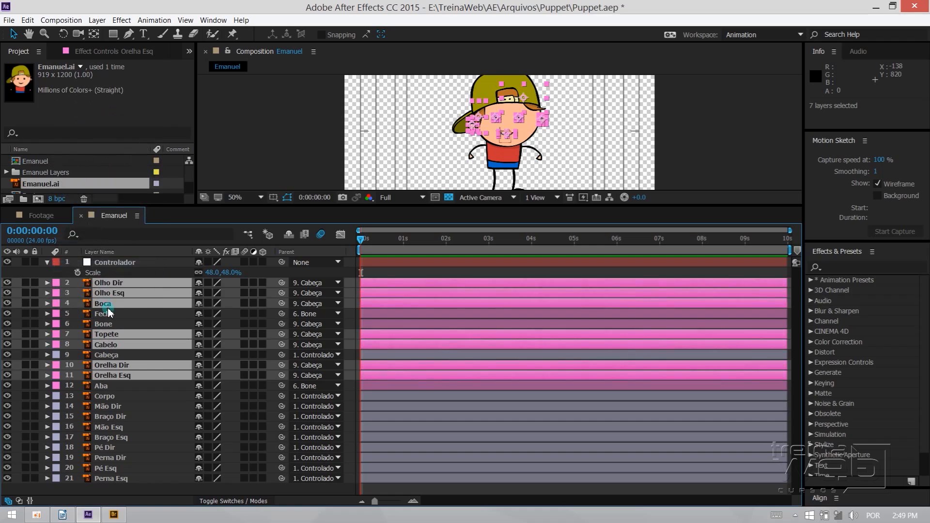
click(56, 304)
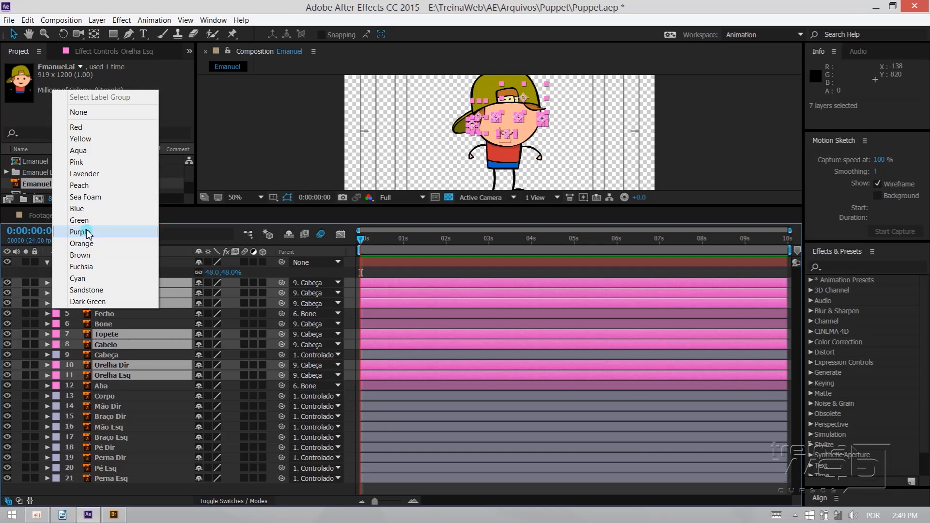
click(102, 231)
click(56, 293)
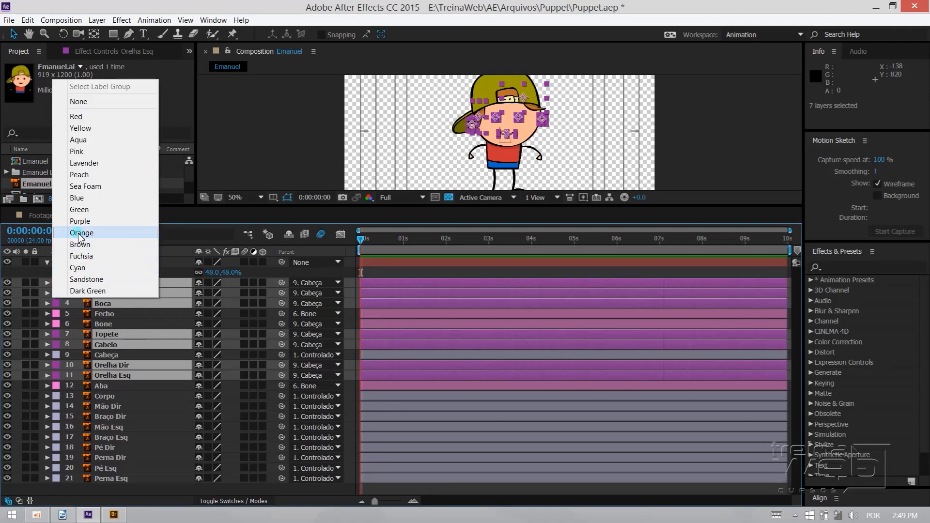
click(102, 241)
- Parent the Cabeça layer to Corpo
click(99, 397)
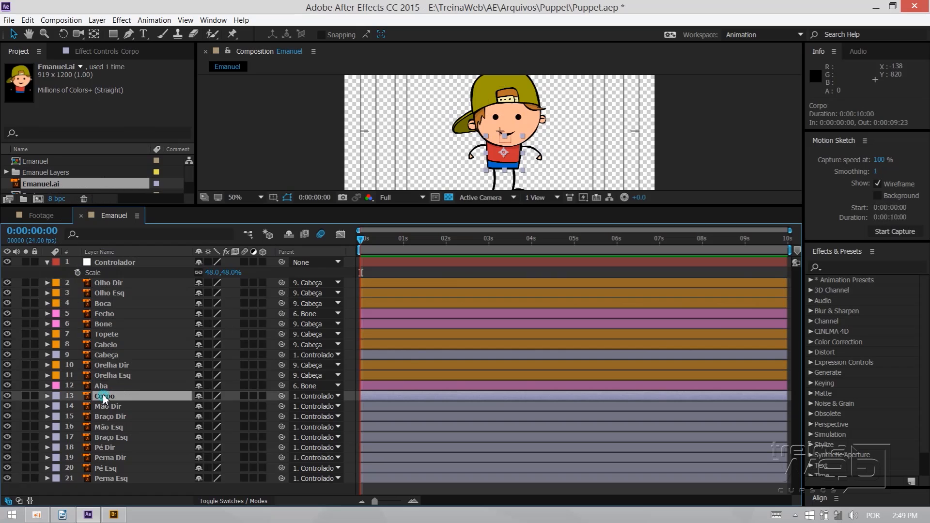
click(107, 356)
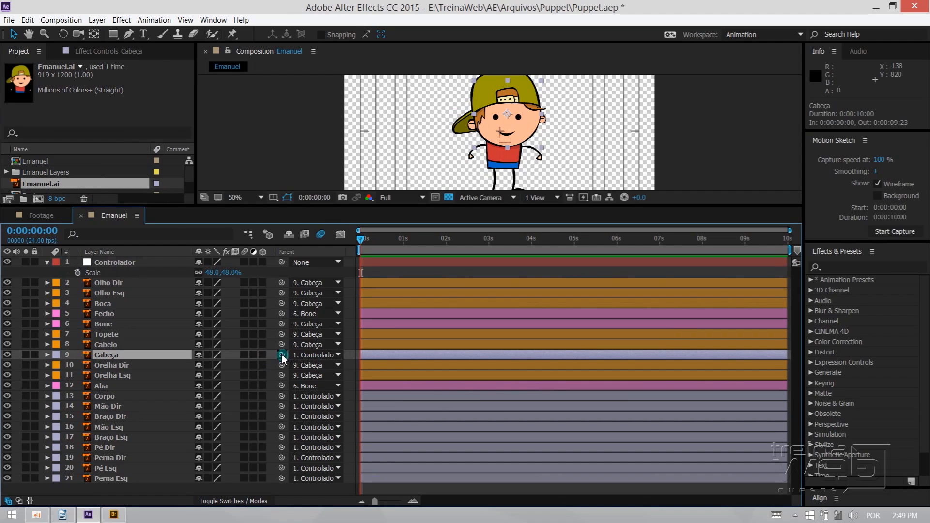
drag(281, 355, 104, 400)
- Parent the Mão Dir layer to Braço Dir and the Mão Esq layer to Braço Esq
click(109, 407)
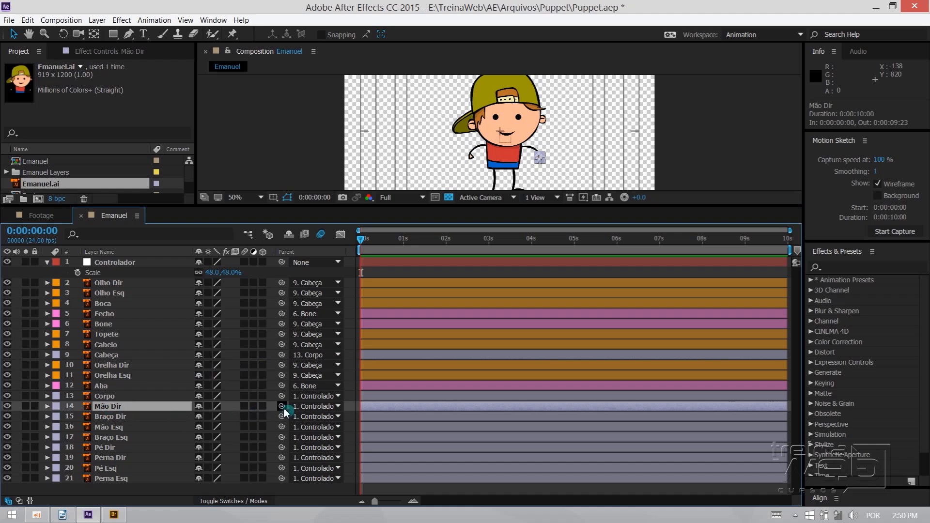
drag(285, 411, 110, 416)
click(231, 428)
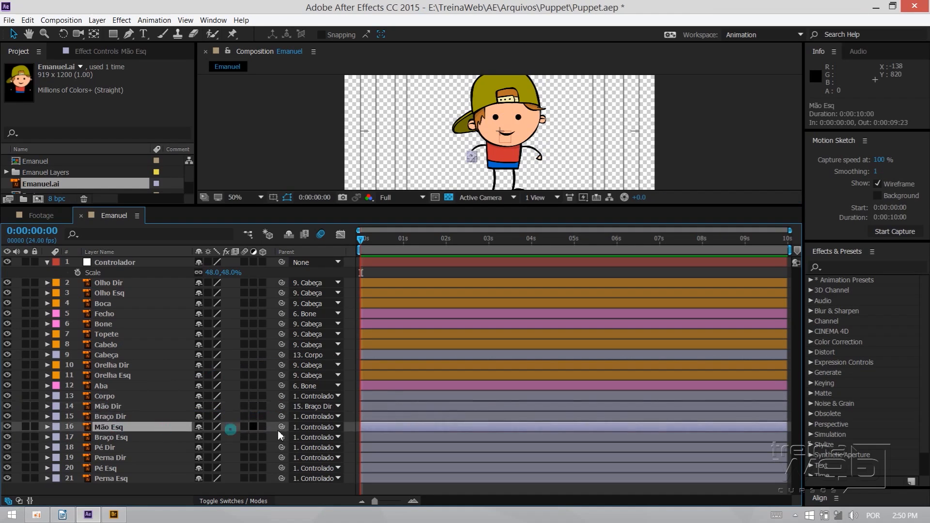
drag(281, 429, 116, 437)
- Parent the Braço Esq and Braço Dir layers to Corpo
click(116, 438)
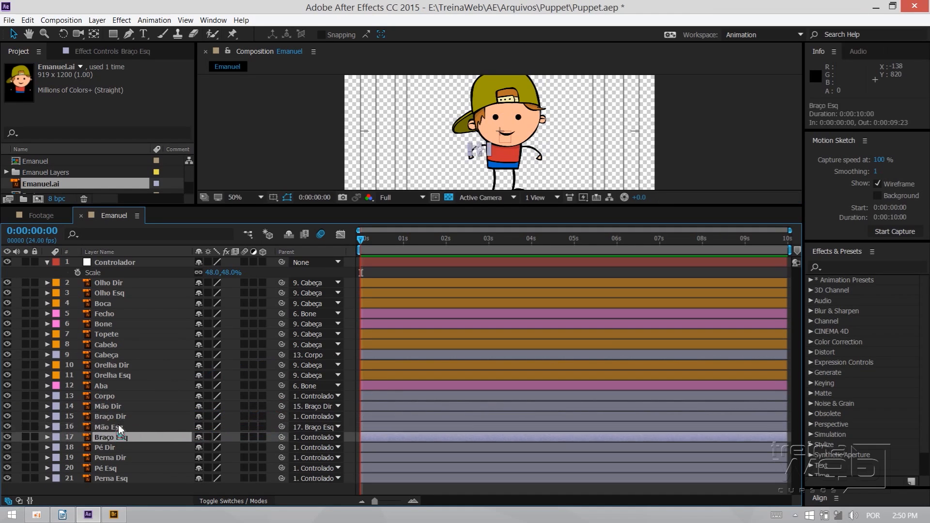
ctrl+click(118, 417)
drag(280, 421, 110, 398)
- Parent the Pé Dir layer to Perna Dir and the Pé Esq layer to Perna Esq
click(105, 447)
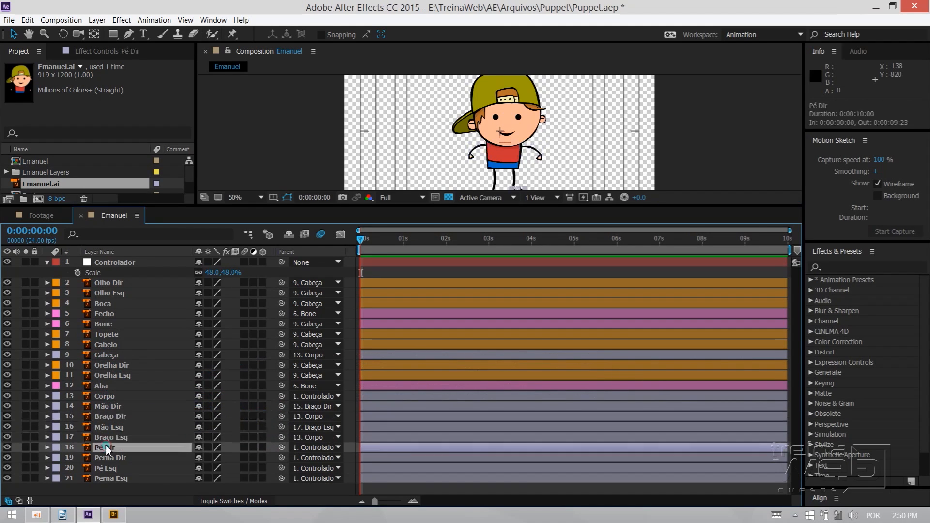
drag(282, 447, 108, 457)
click(110, 468)
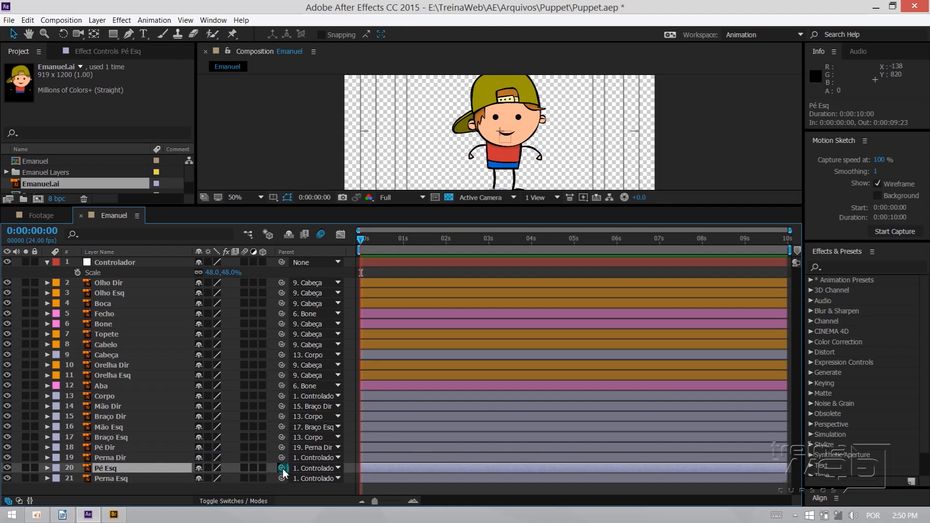
drag(282, 468, 110, 478)
- Parent the Perna Esq and Perna Dir layers to Corpo
click(110, 478)
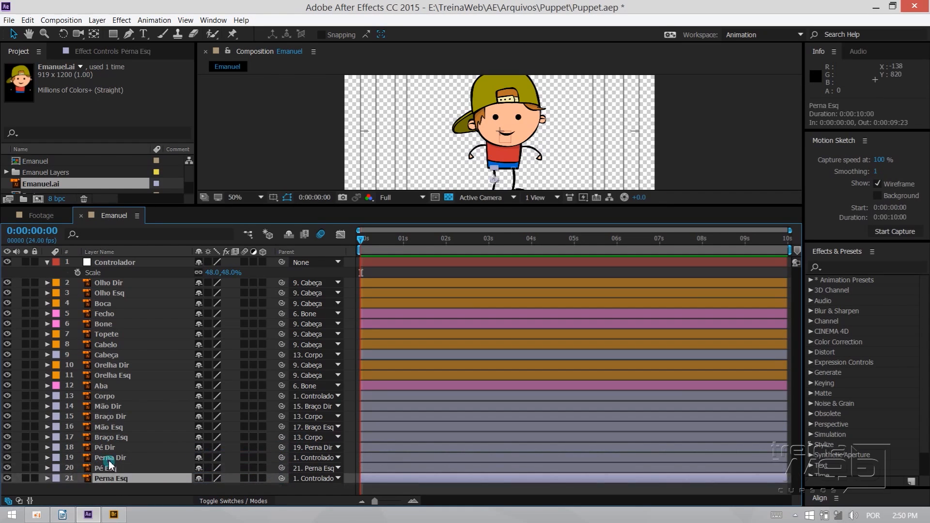
ctrl+click(110, 460)
drag(282, 458, 59, 396)
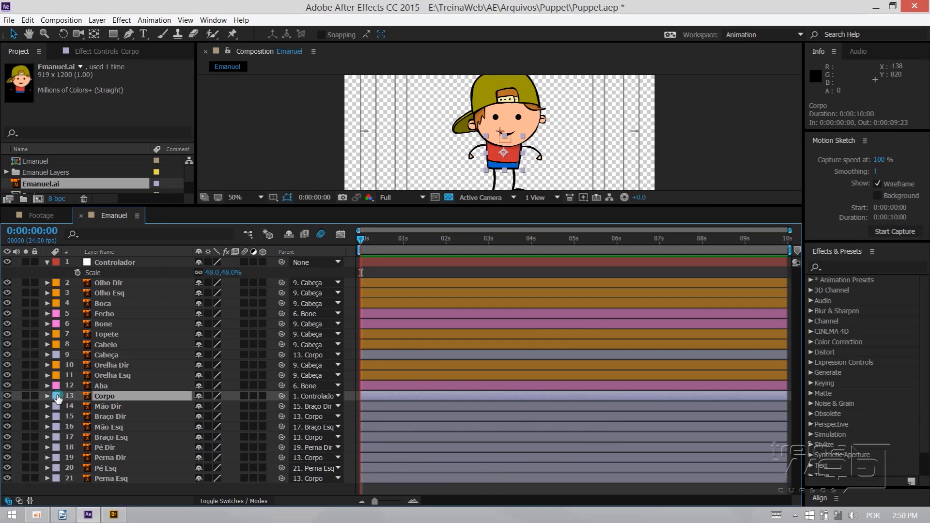
- Assign the Green label colour to Corpo and Yellow to all the hand, arm, foot and leg layers below it
click(57, 397)
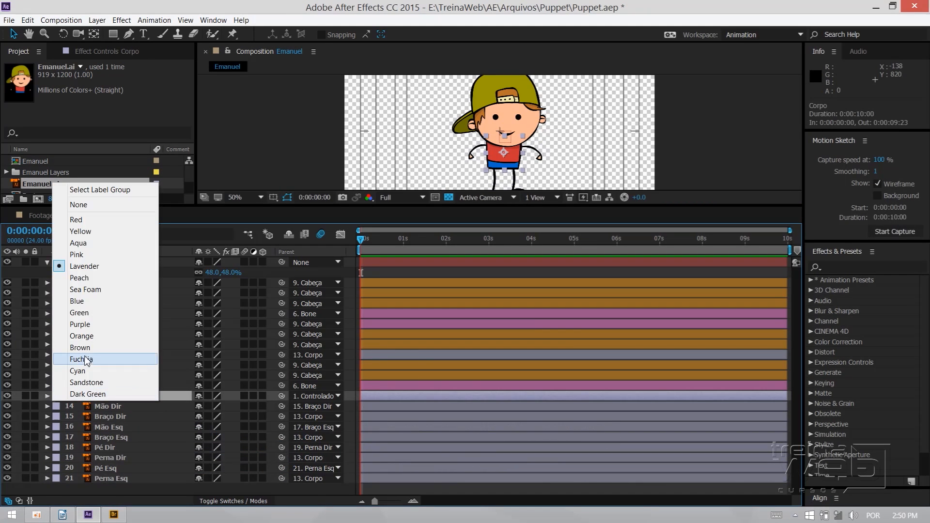
click(92, 313)
click(107, 407)
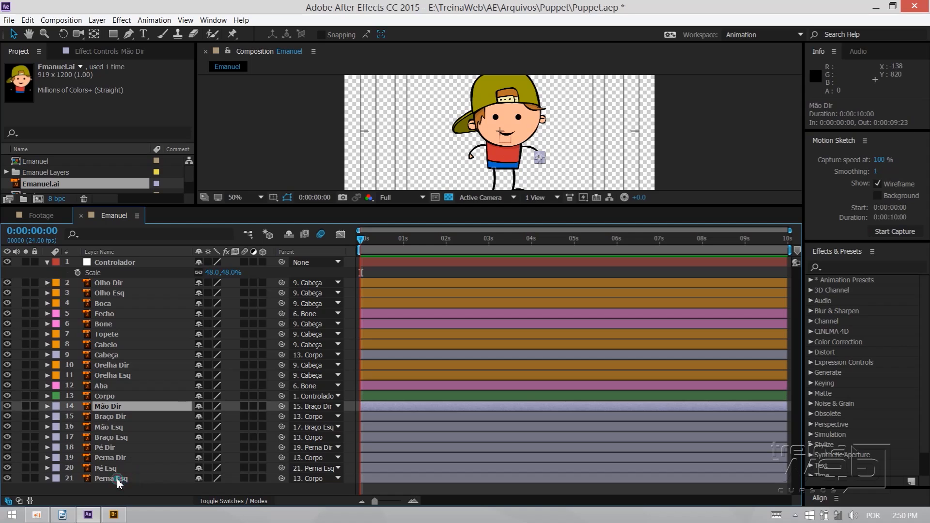
shift+click(118, 483)
click(56, 457)
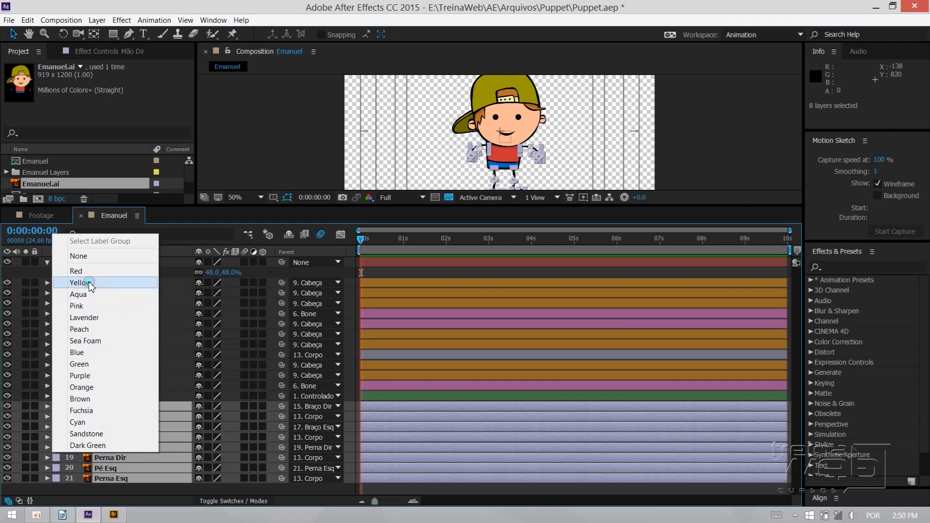
click(91, 286)
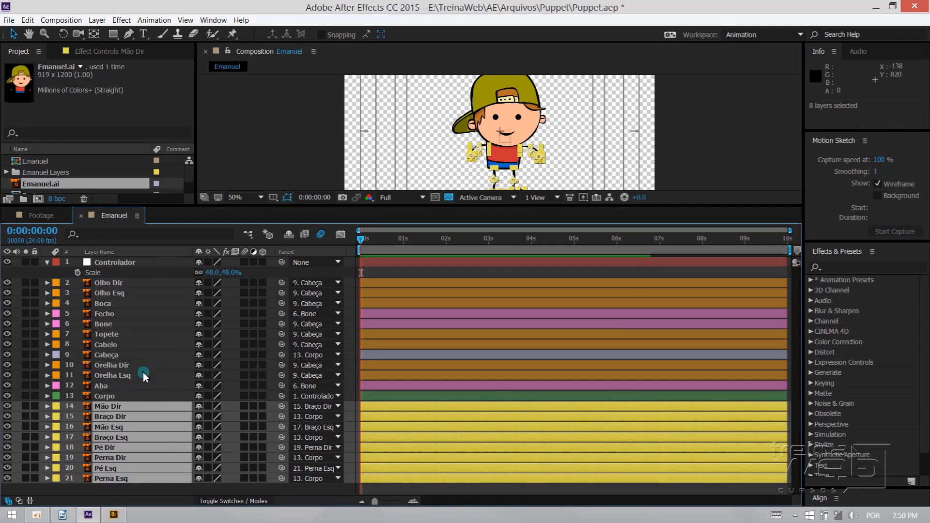
- Collapse the Controlador layer's properties and enlarge the Emanuel composition view until the whole character fits
click(47, 263)
double_click(101, 376)
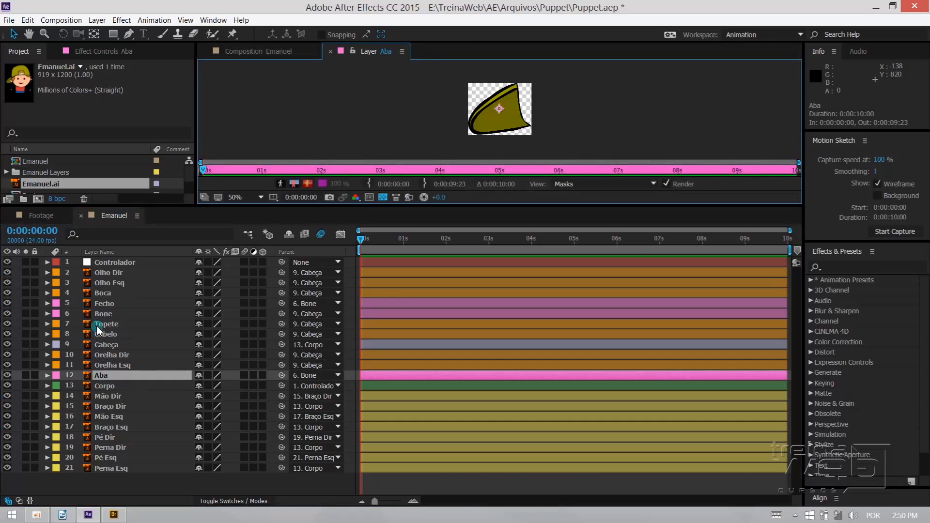
click(280, 55)
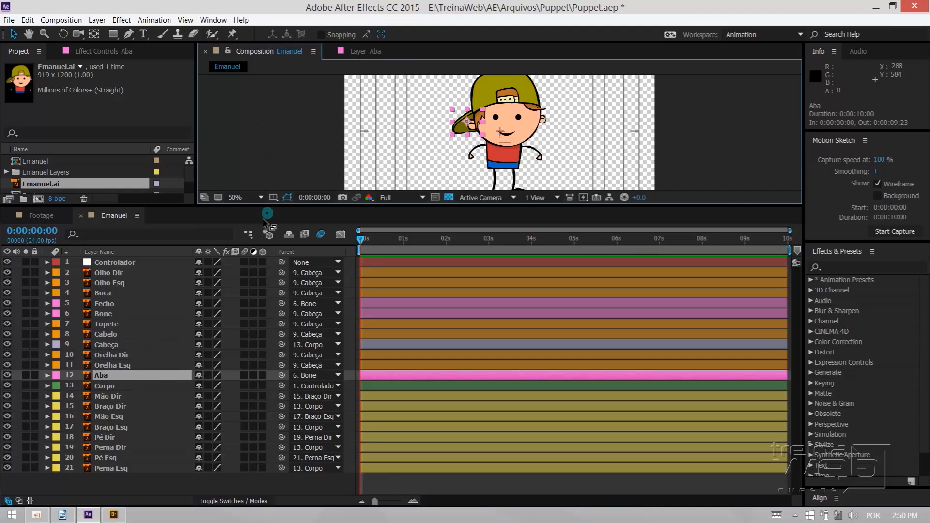
drag(262, 205, 262, 216)
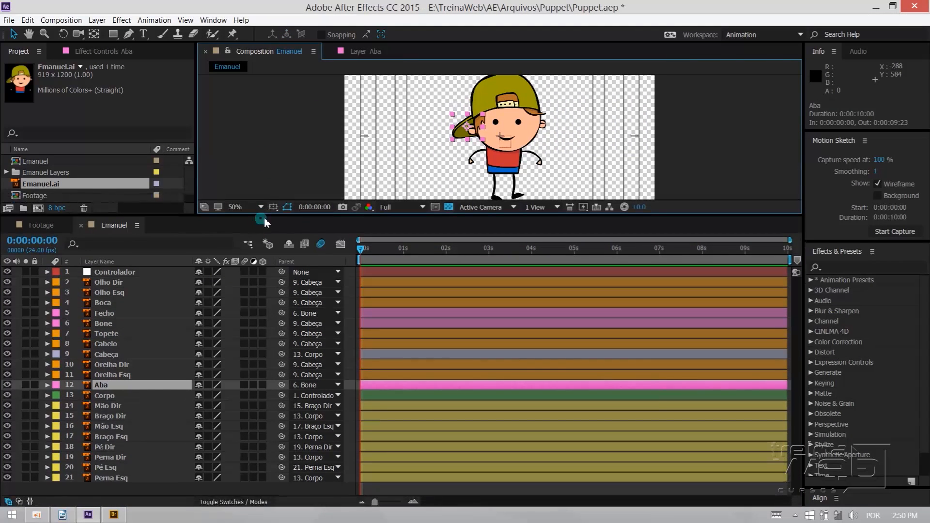
click(121, 376)
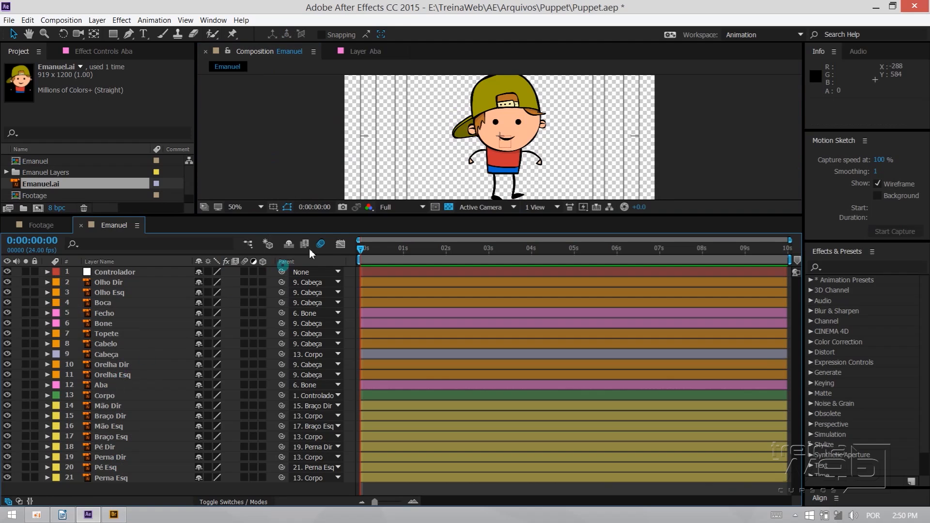
drag(345, 216, 344, 306)
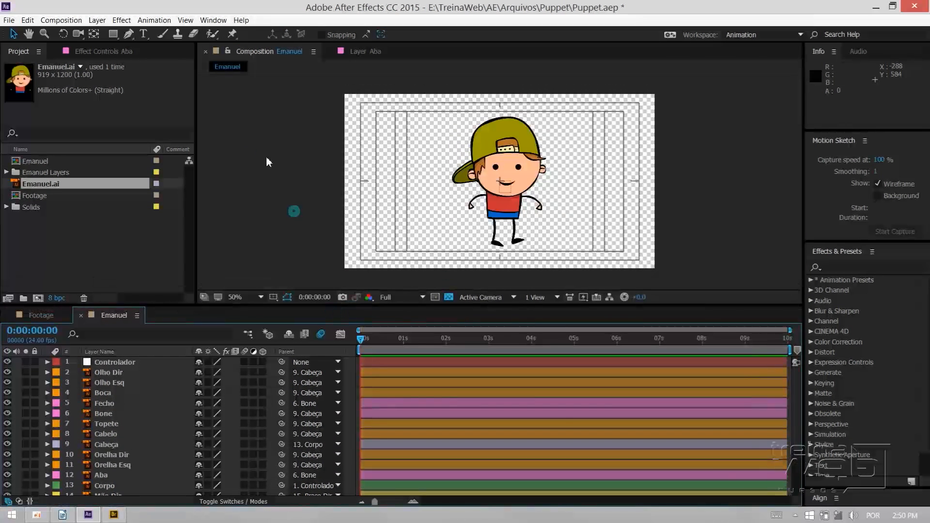
- Move the Controlador null in the composition to about 546, 332, taking the whole character with it
click(559, 183)
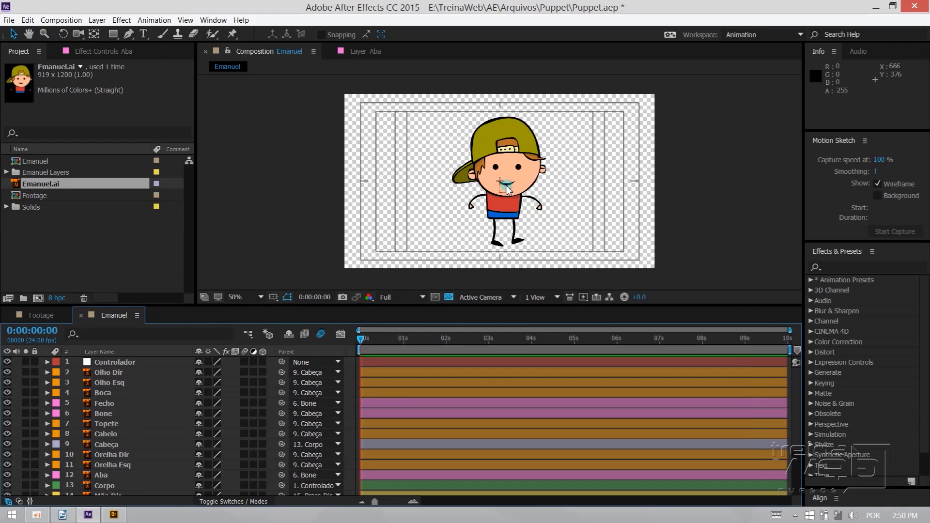
drag(505, 186, 467, 181)
click(95, 64)
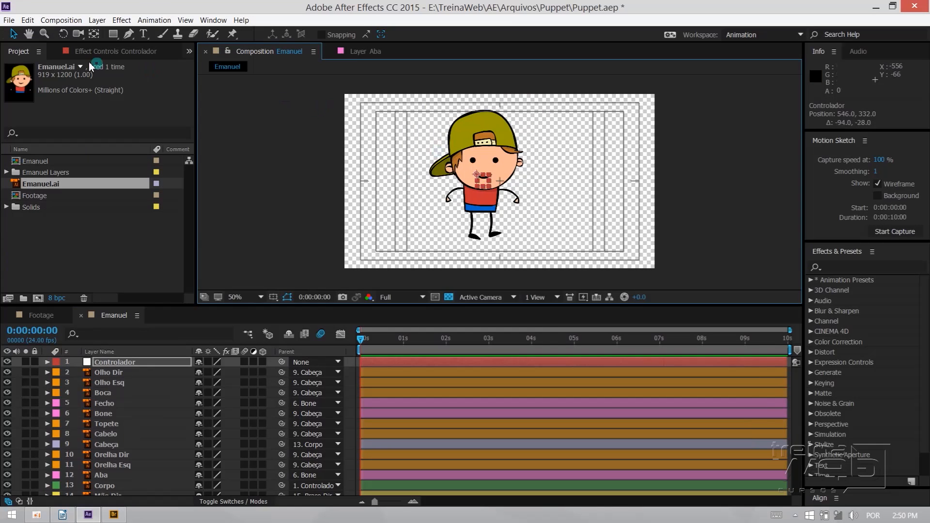
- Try rotating the Cabeça layer about its central anchor point
click(63, 33)
drag(511, 169, 484, 150)
scroll(486, 193, up, 1)
key(ctrl+z)
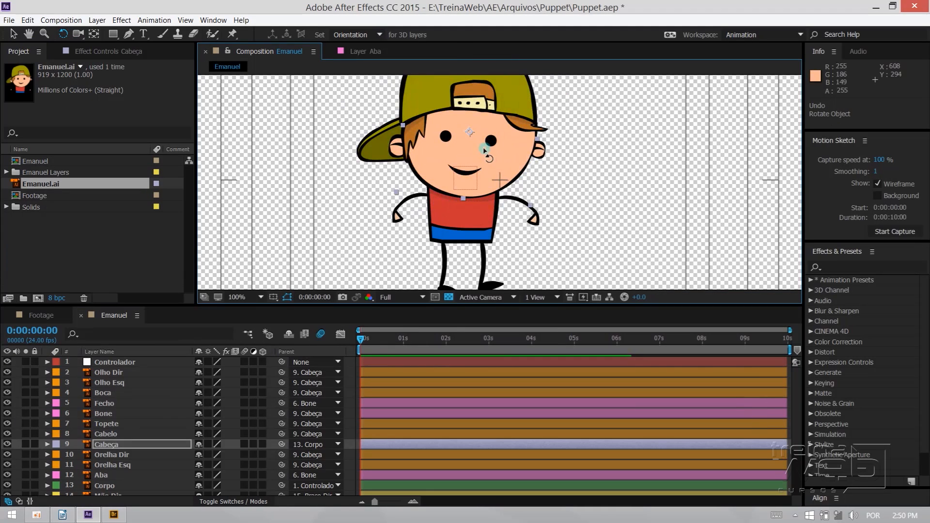
- Move the Cabeça layer's anchor point down to the neck and rotate the head to about 4.6°
key(y)
drag(468, 132, 465, 194)
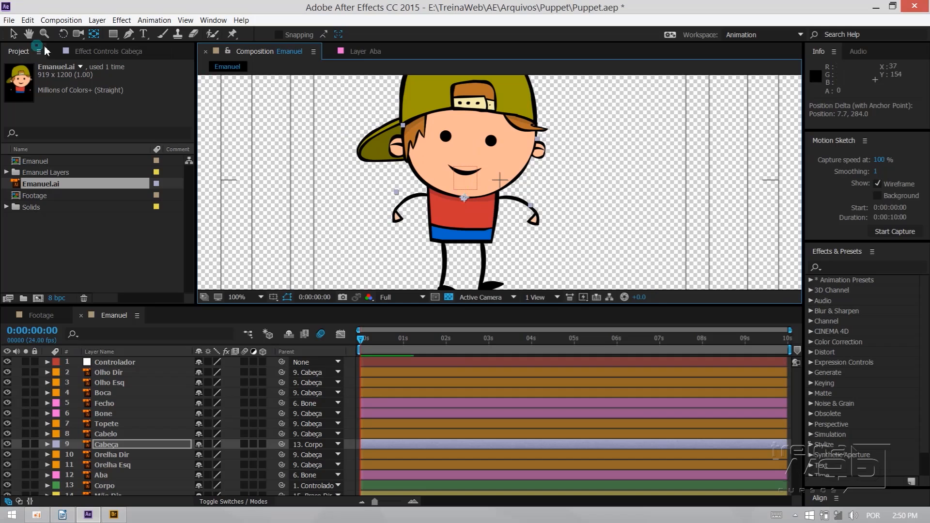
key(w)
mouse_move(518, 149)
mouse_down()
mouse_move(530, 165)
mouse_move(528, 185)
mouse_move(406, 130)
mouse_move(530, 88)
mouse_move(535, 149)
mouse_move(492, 149)
mouse_move(523, 151)
mouse_up()
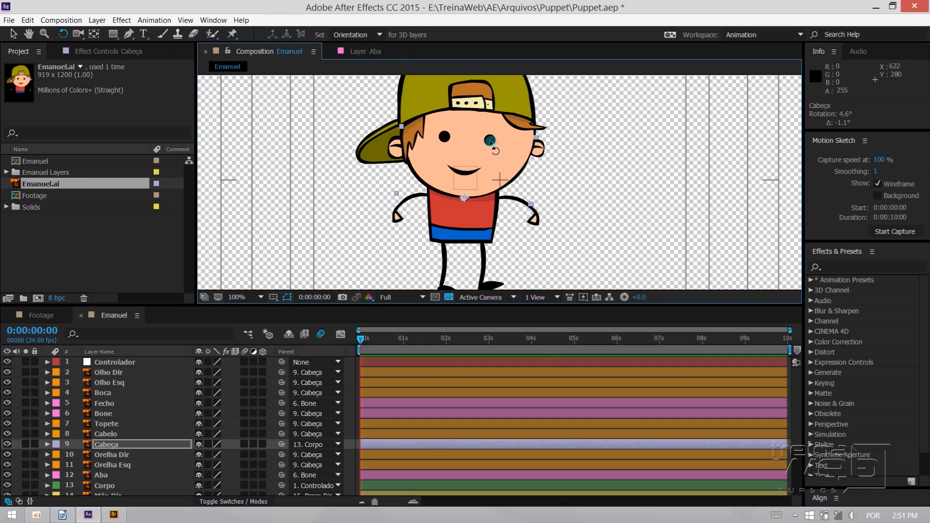
- Move the Olho Dir layer closer to the other eye, to about 315.2, 309.8, and clear the selection
key(v)
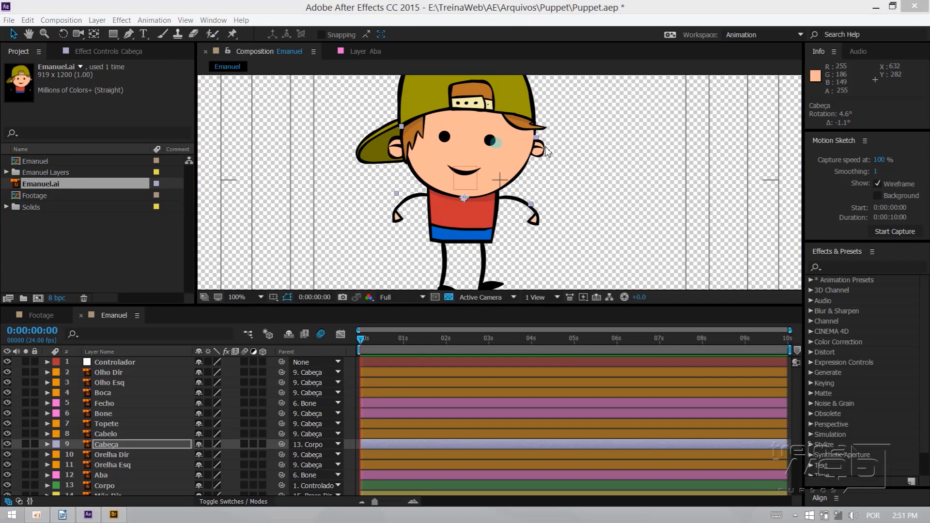
key(F2)
click(491, 141)
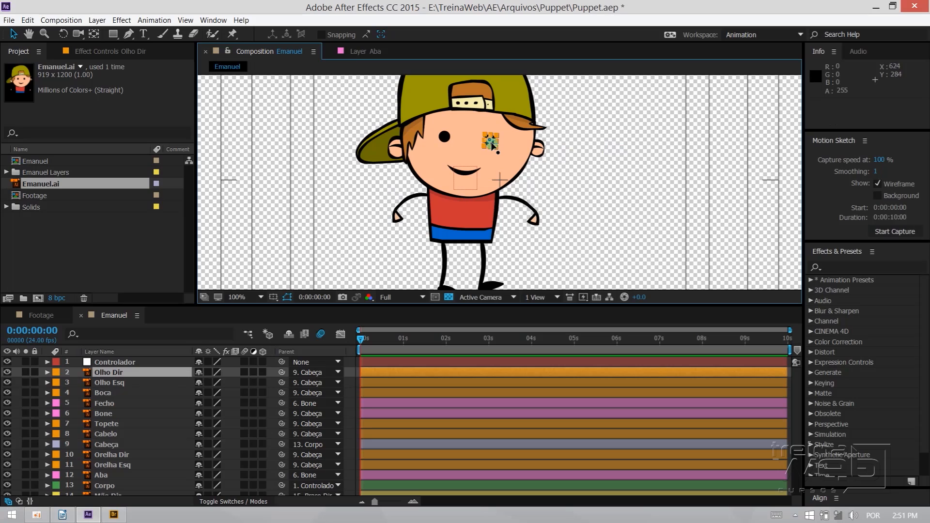
mouse_move(492, 144)
mouse_down()
mouse_move(503, 142)
mouse_move(475, 141)
mouse_up()
click(576, 159)
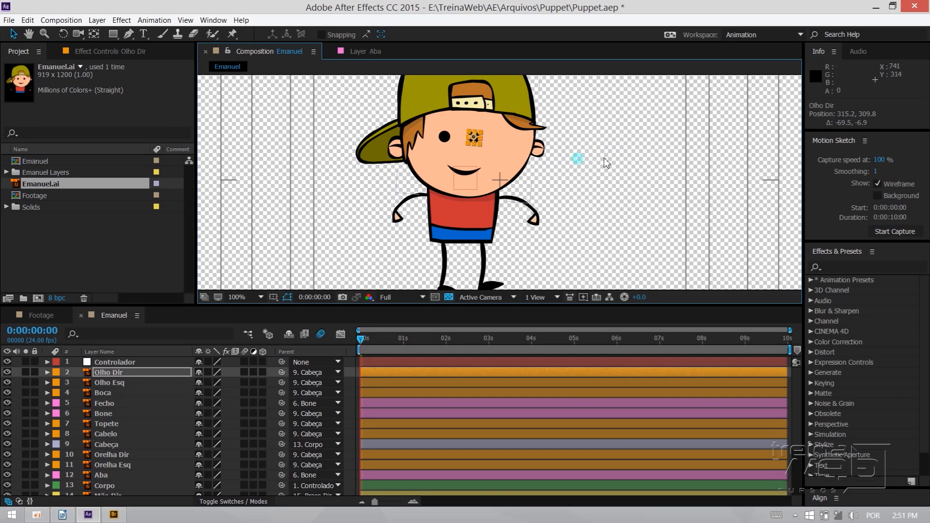
click(605, 159)
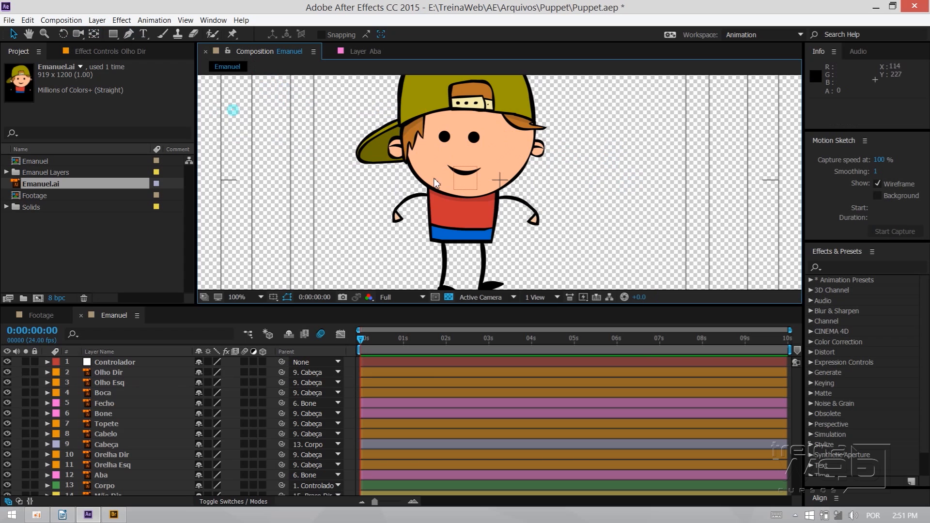
- Try rotating the Braço Esq layer about its central anchor point
key(w)
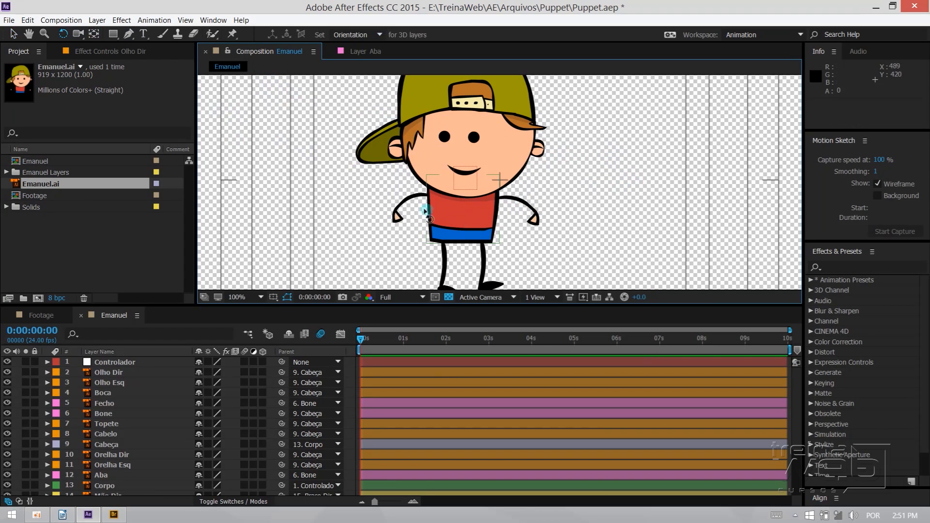
mouse_move(405, 207)
mouse_down()
mouse_move(398, 195)
mouse_move(417, 190)
mouse_move(448, 232)
mouse_up()
key(ctrl+z)
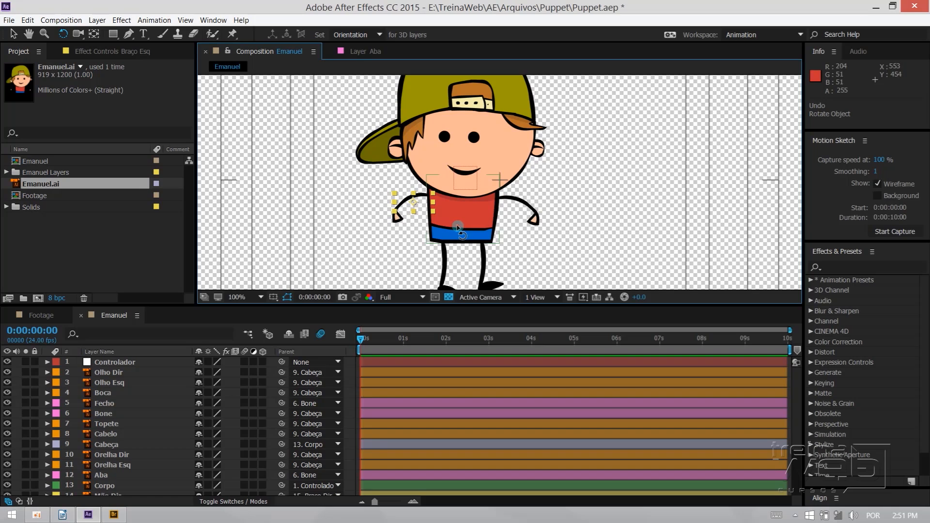
- Move the anchor points of the Braço Esq and Braço Dir layers to their shoulder joints
key(y)
drag(413, 203, 431, 195)
click(525, 203)
click(535, 213)
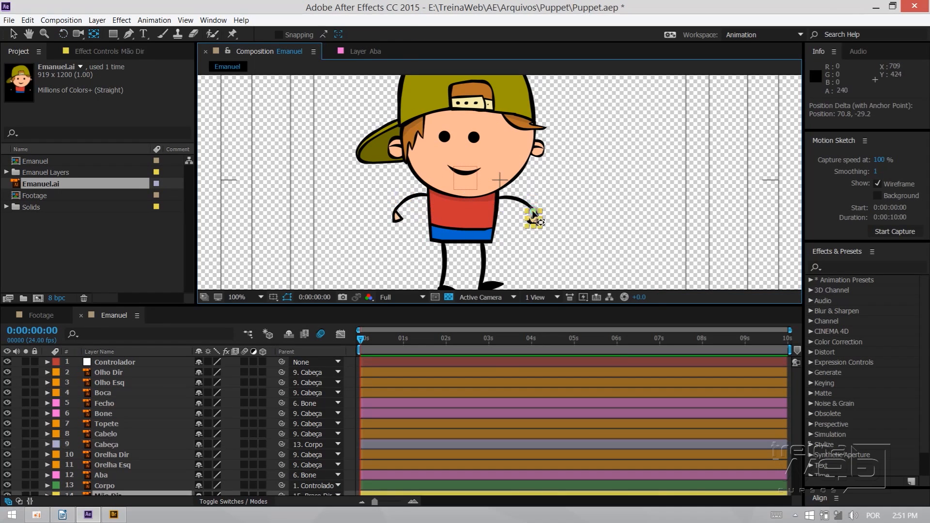
click(581, 211)
click(534, 213)
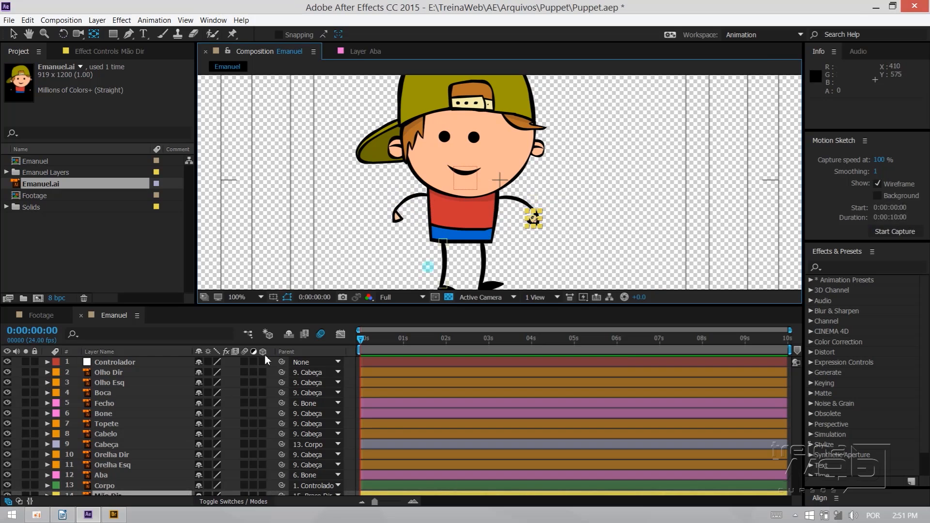
scroll(172, 444, down, 3)
click(111, 449)
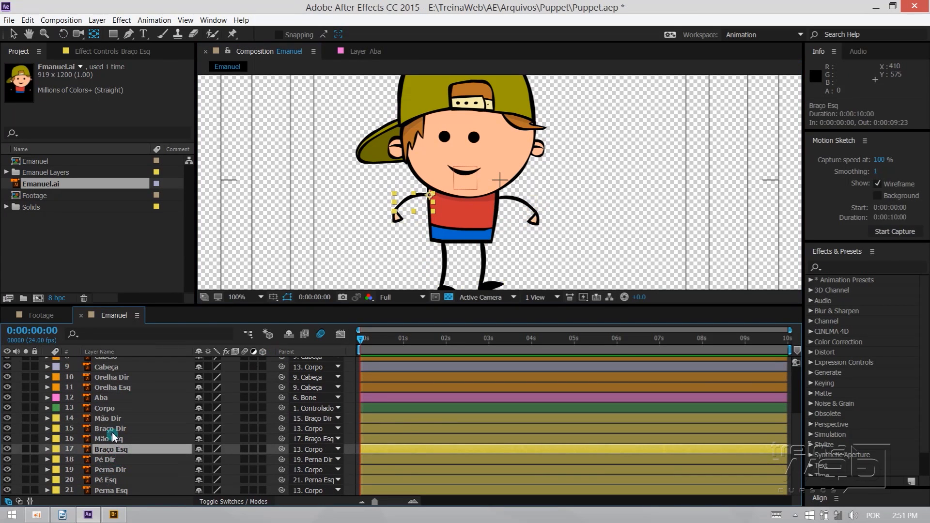
click(110, 429)
drag(512, 205, 504, 200)
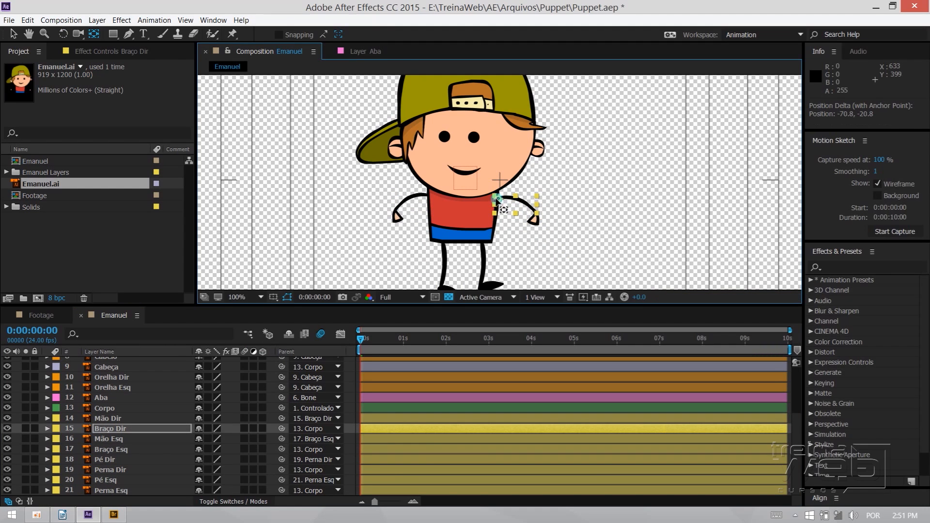
- Rotate both arms down toward the body about their shoulders, with Braço Esq at about -18.8°
key(w)
drag(533, 213, 521, 243)
drag(408, 210, 422, 236)
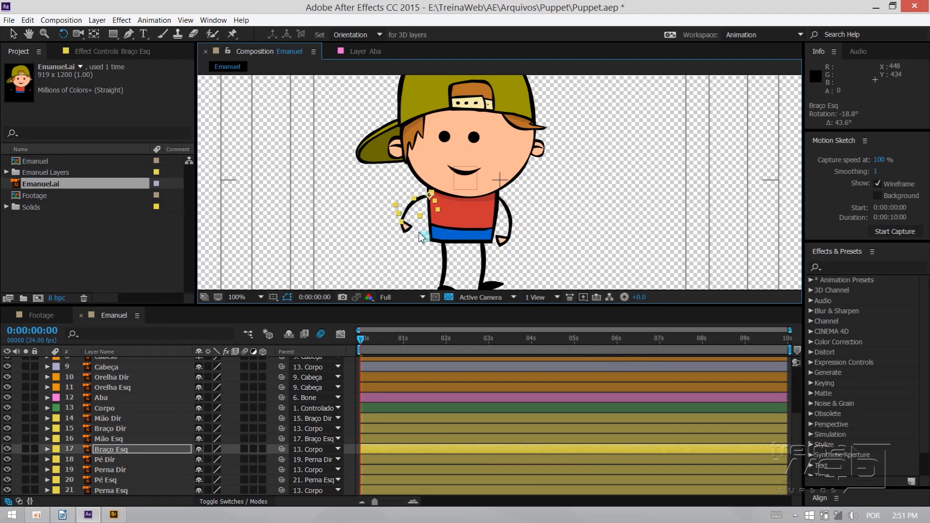
click(408, 228)
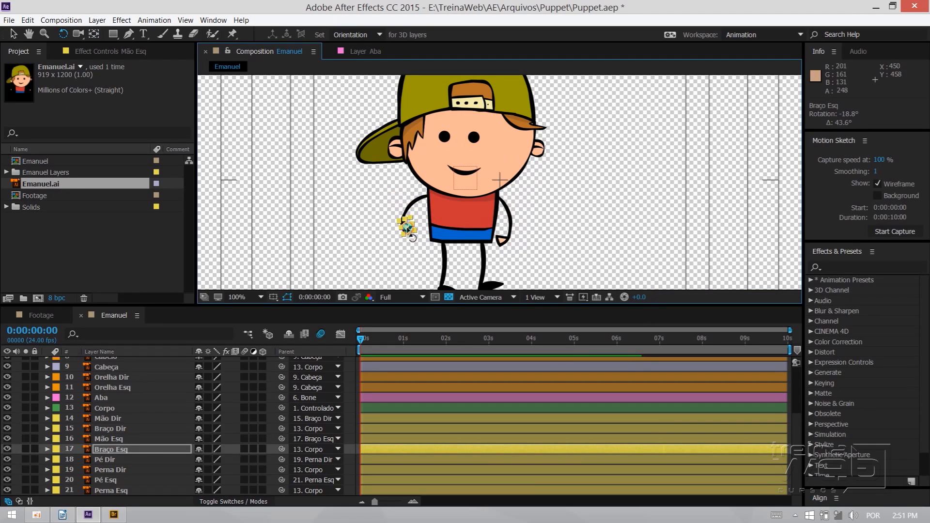
- Swing the Braço Dir layer around its shoulder and leave it lowered at about 1x +25.9°
click(512, 233)
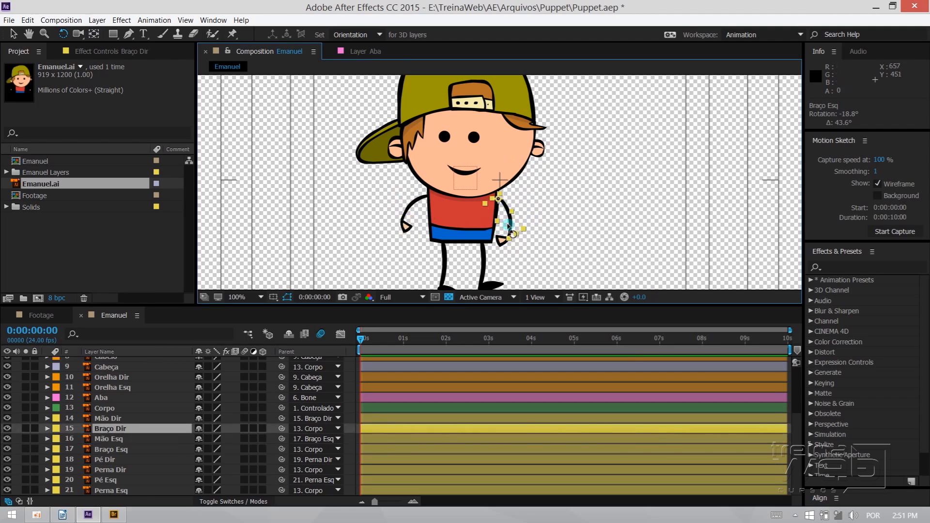
drag(506, 226, 499, 244)
drag(485, 209, 609, 225)
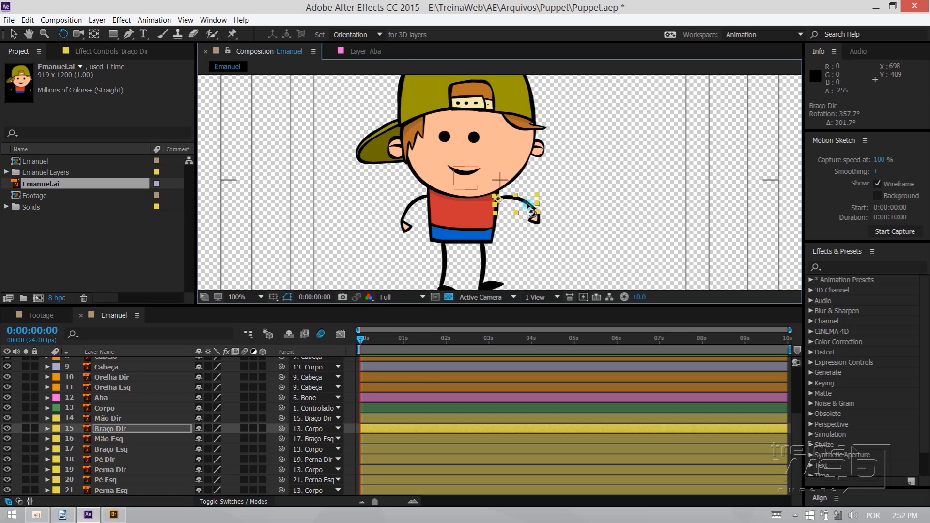
drag(531, 212, 522, 232)
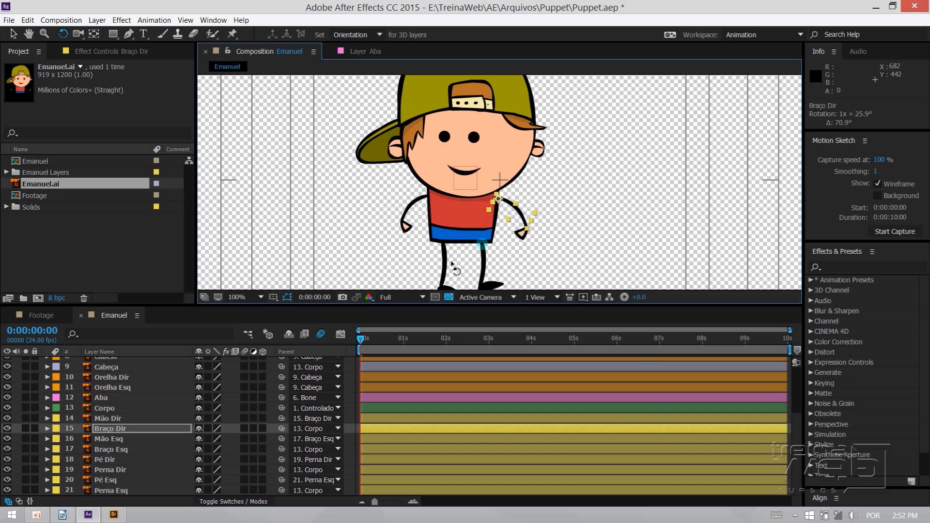
- Try rotating the Perna Esq layer about its central anchor point
click(447, 283)
drag(444, 280, 435, 267)
key(ctrl+z)
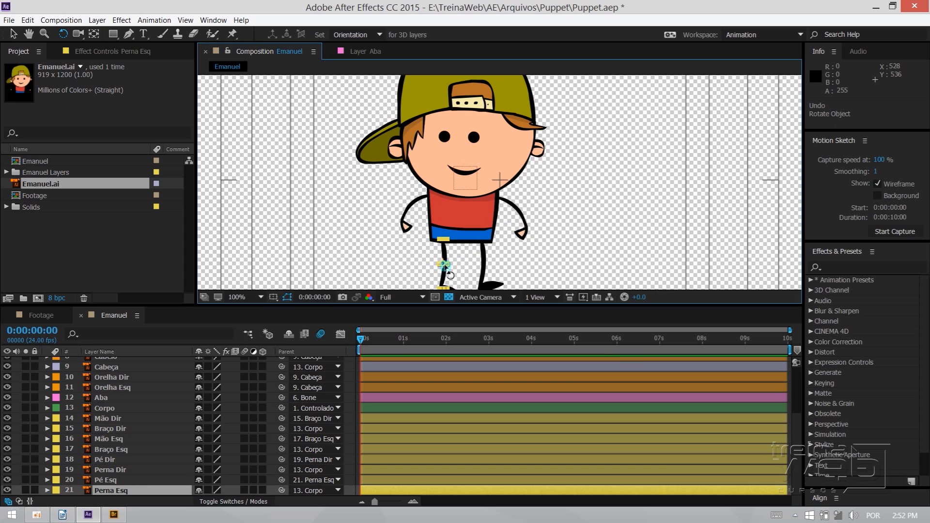
mouse_move(444, 267)
mouse_down()
mouse_move(434, 261)
mouse_move(446, 264)
mouse_up()
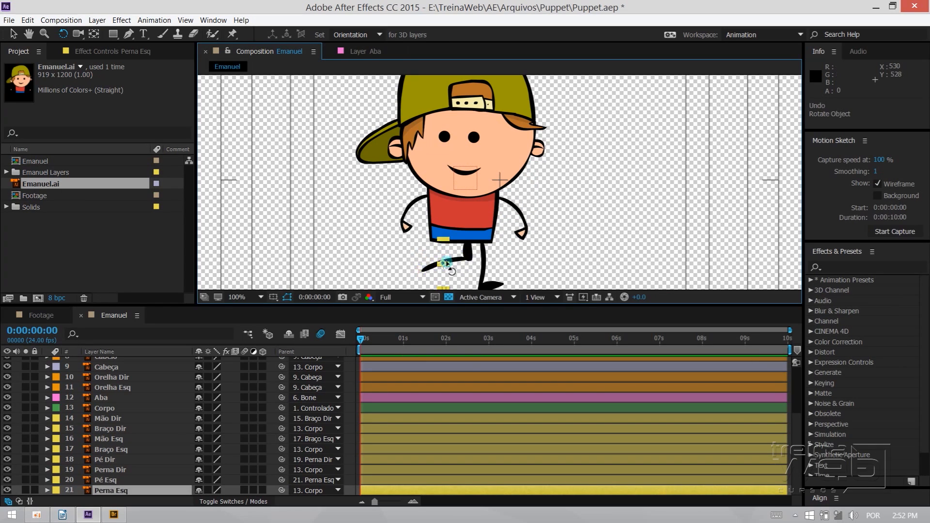
key(ctrl+z)
- Move the Perna Esq layer's anchor point up to the hip and rotate the leg outward from the body
key(y)
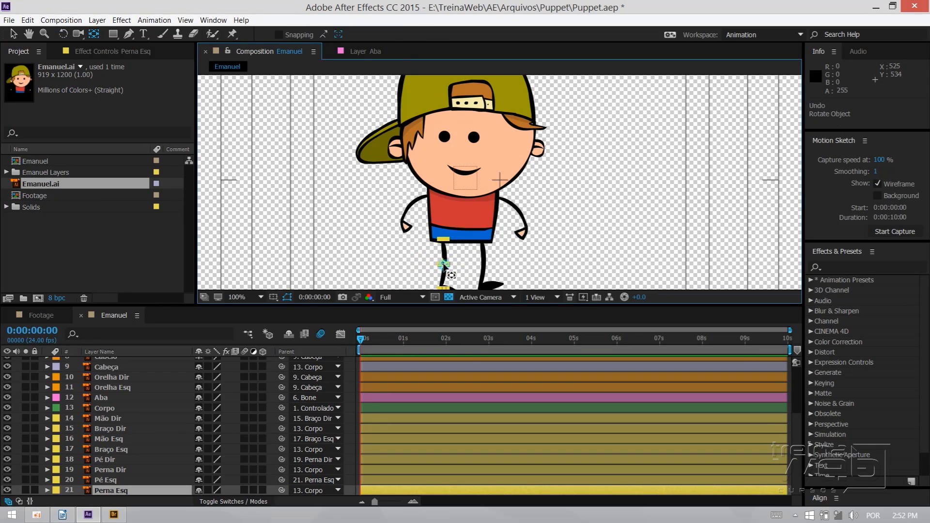
drag(444, 264, 442, 249)
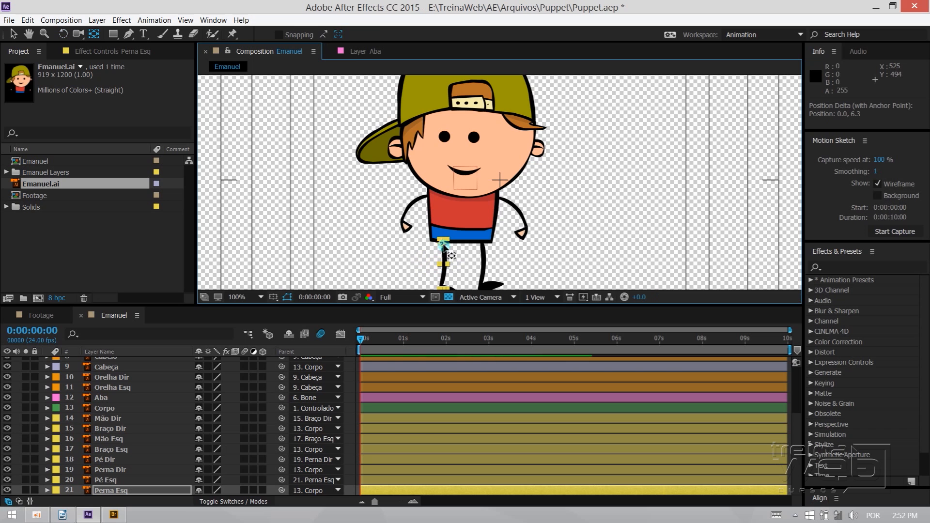
key(w)
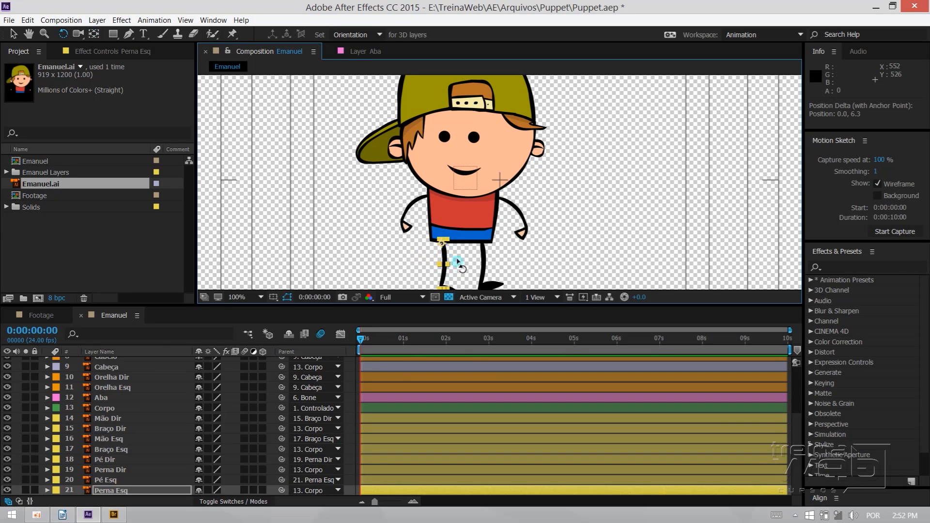
scroll(457, 261, down, 3)
scroll(459, 256, up, 3)
scroll(458, 262, down, 2)
scroll(457, 256, up, 2)
scroll(457, 252, down, 1)
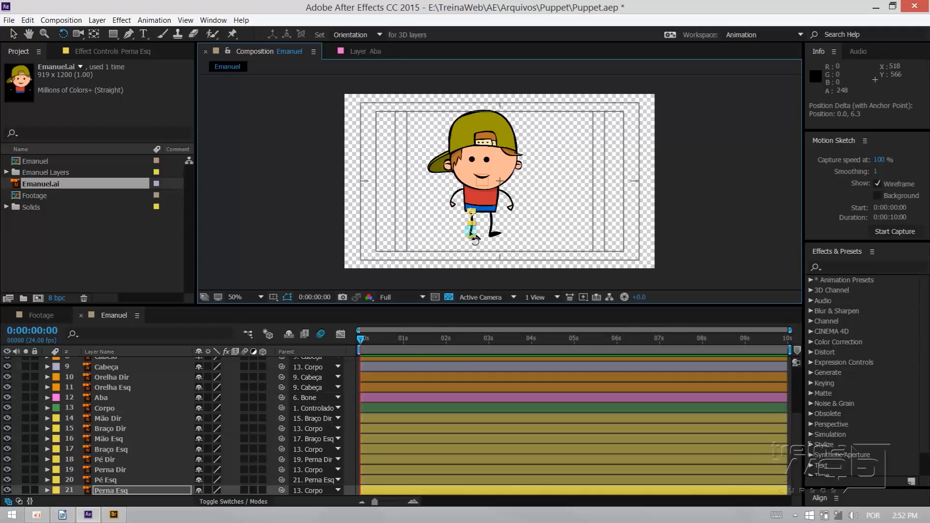
drag(470, 231, 434, 257)
scroll(468, 228, up, 1)
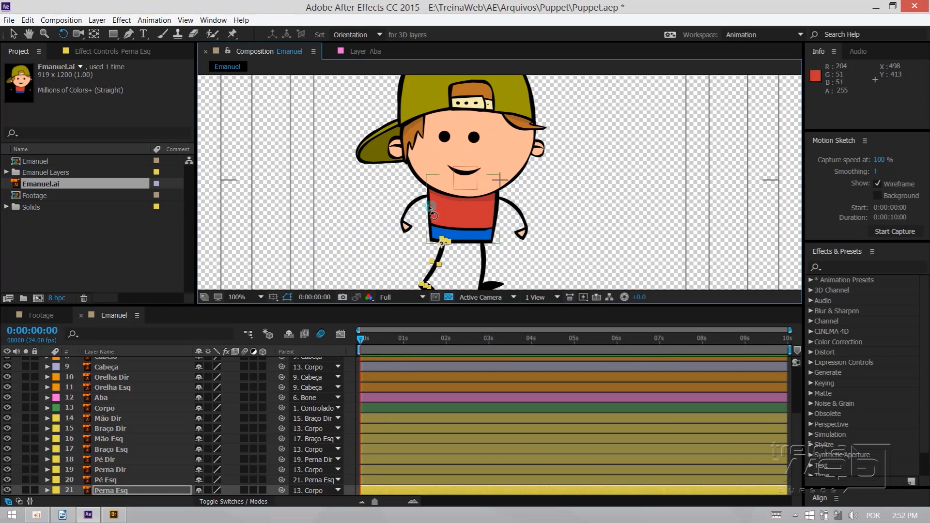
click(258, 297)
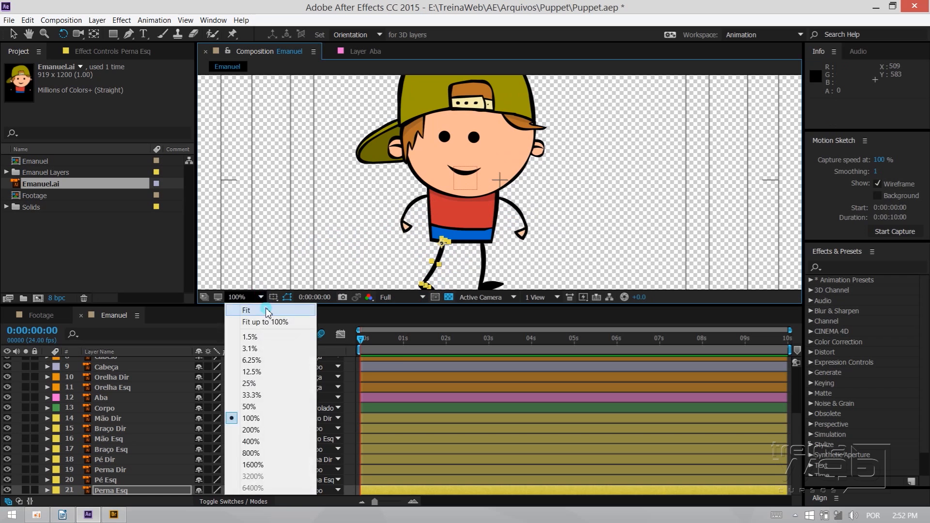
click(252, 249)
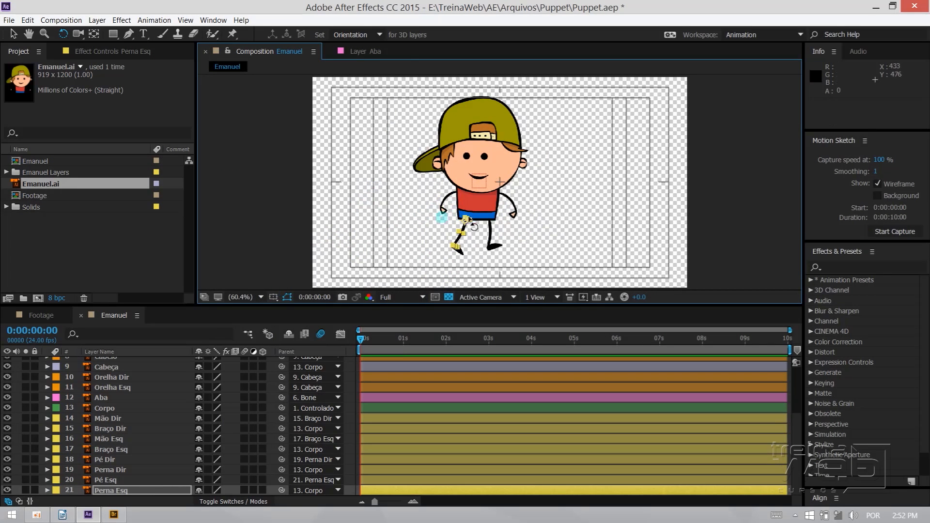
- Switch to the Footage composition and try rotating the single-layer Emanuel.ai character as a whole
click(55, 315)
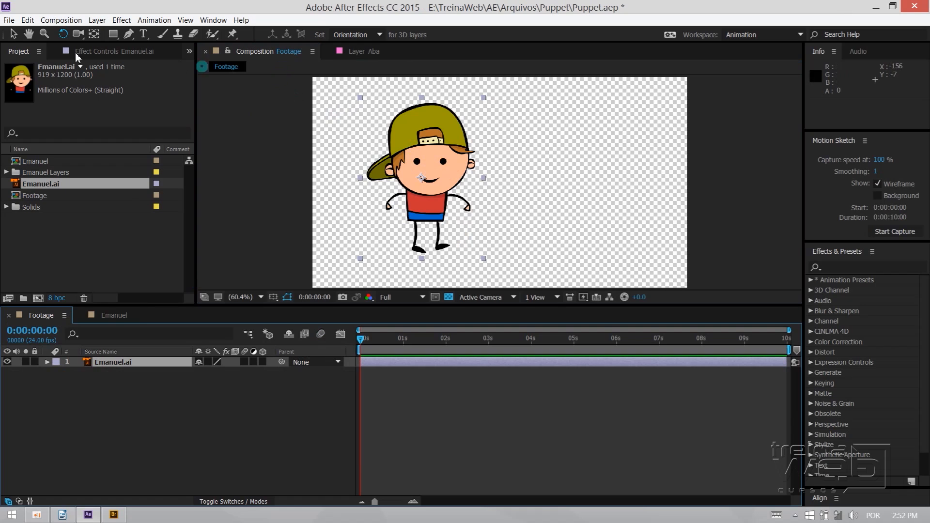
drag(426, 206, 399, 182)
key(ctrl+z)
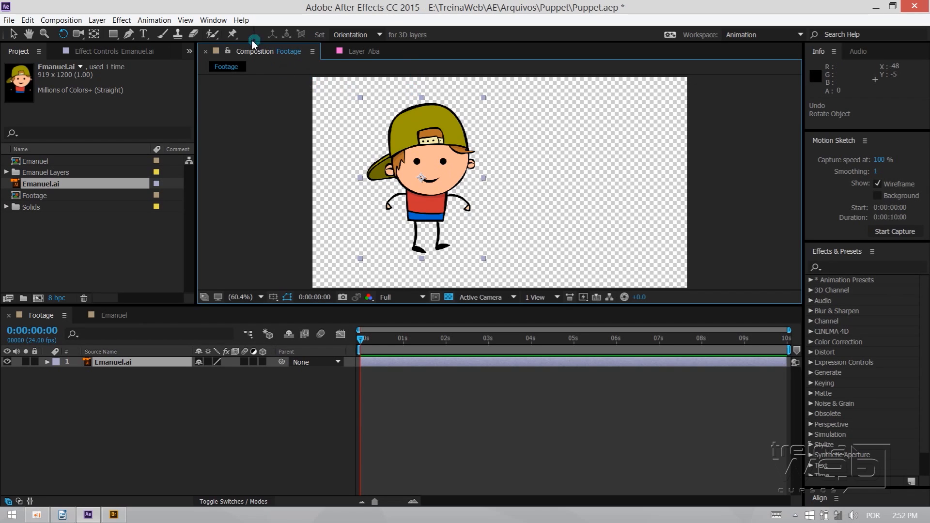
- Activate the Puppet Pin Tool with its mesh shown and enlarge the composition viewing area
drag(241, 41, 270, 40)
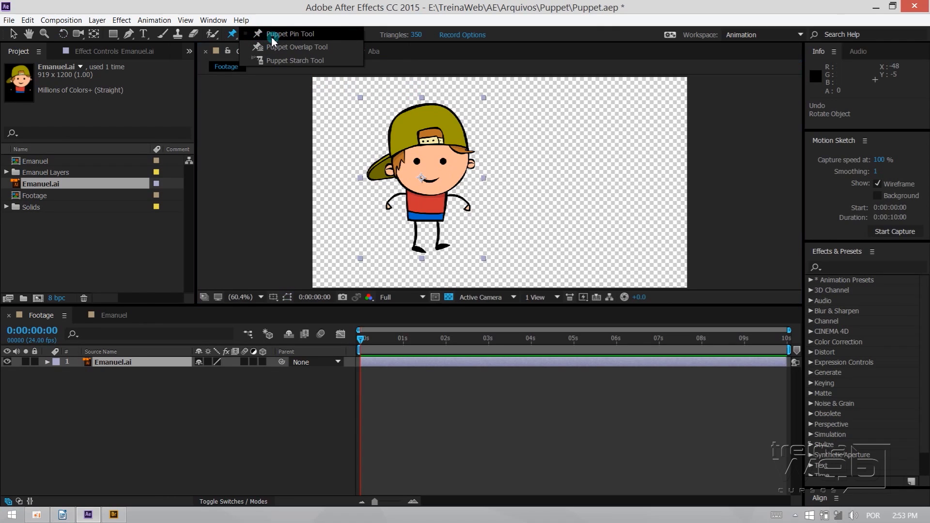
drag(283, 41, 282, 41)
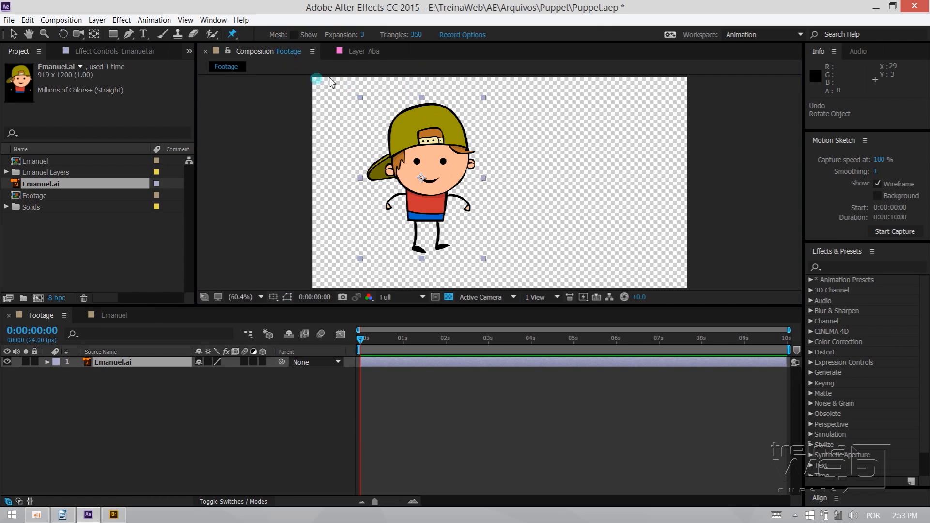
click(295, 36)
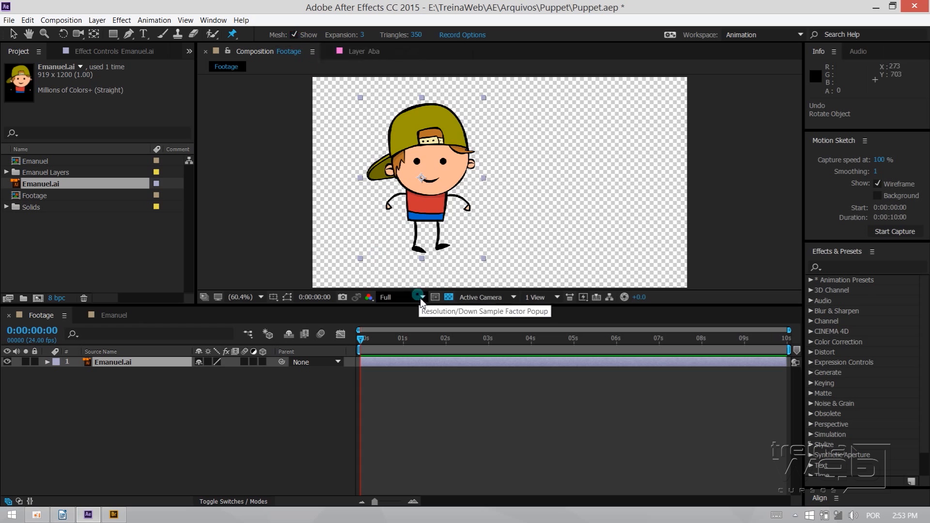
drag(429, 312, 430, 379)
- Place a puppet pin on the Emanuel.ai character's hair, just above the cap strap
click(410, 218)
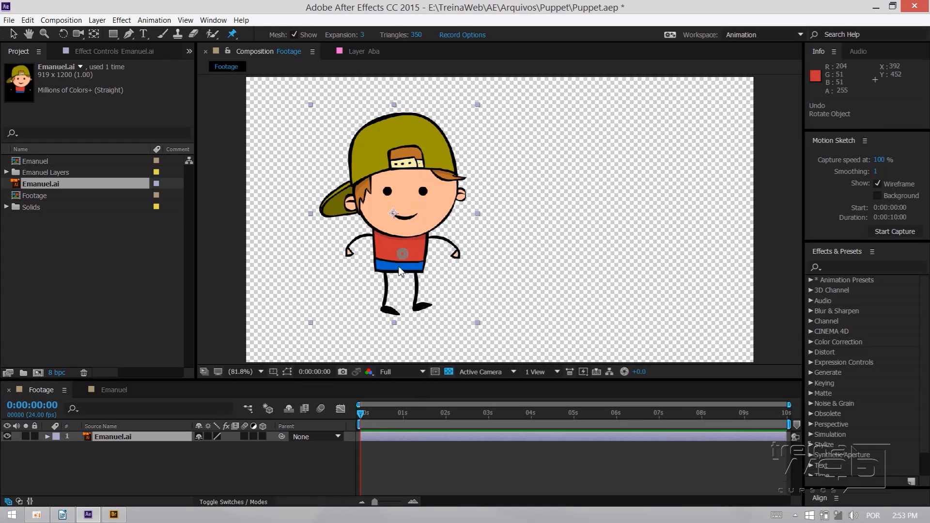
click(406, 188)
click(406, 152)
click(404, 152)
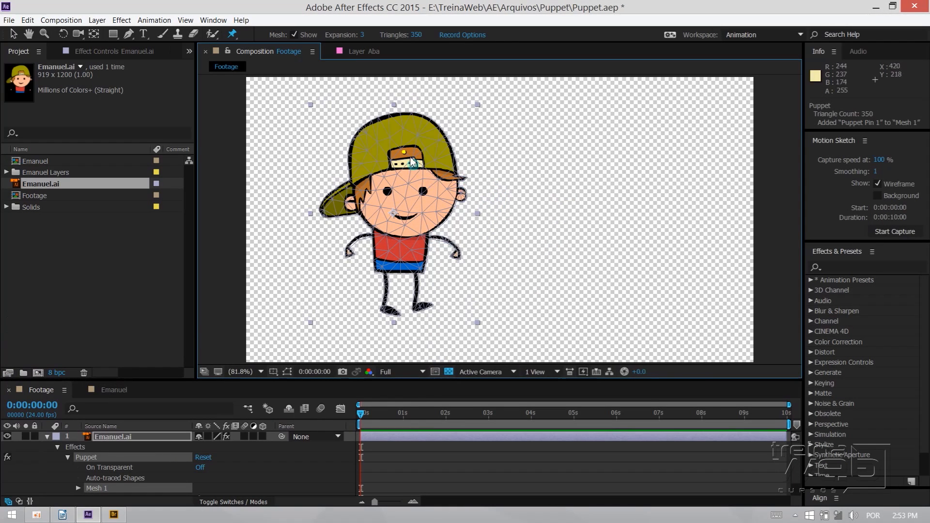
click(356, 248)
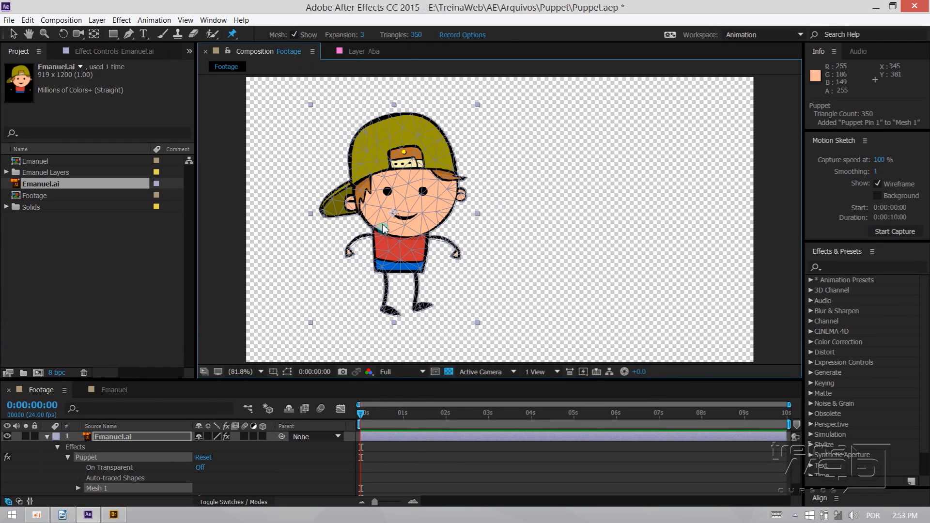
click(359, 95)
- Try regenerating the puppet mesh with only 2 triangles and with 34 triangles
click(415, 35)
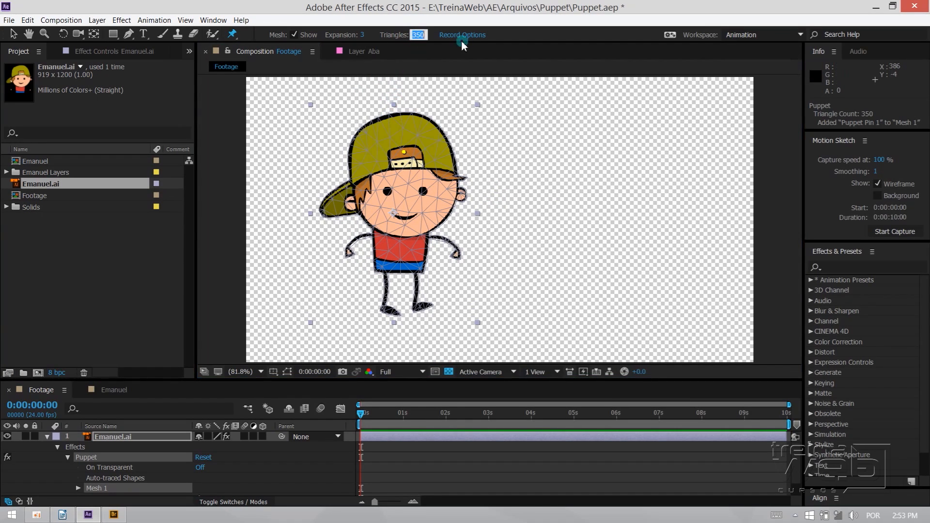
text(1)
key(Return)
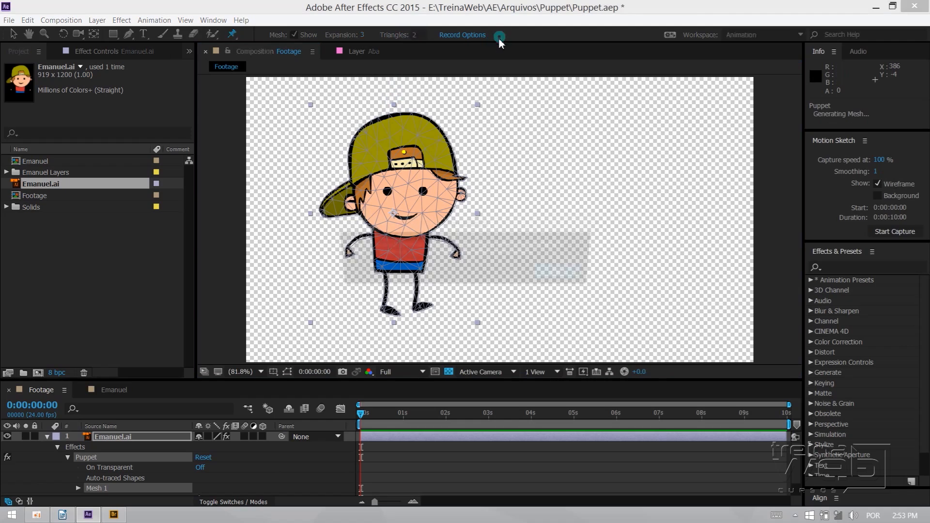
click(565, 275)
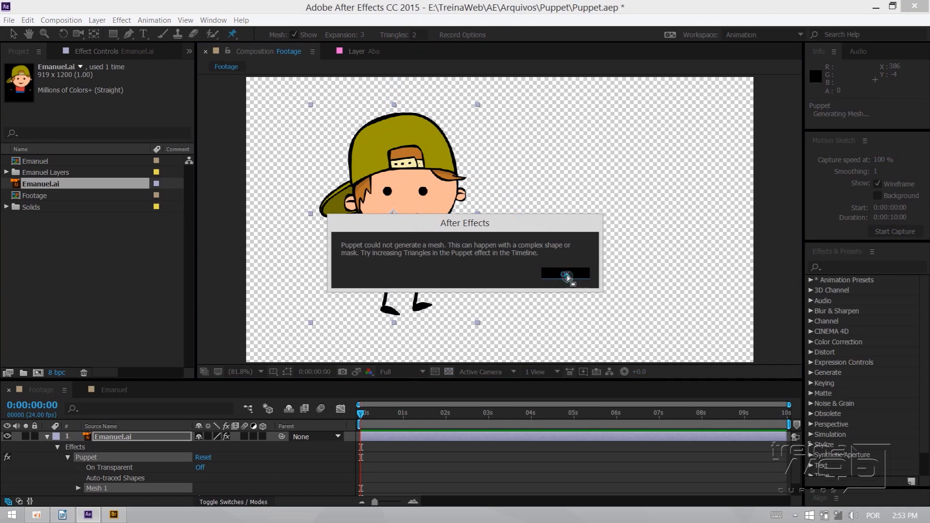
text(34)
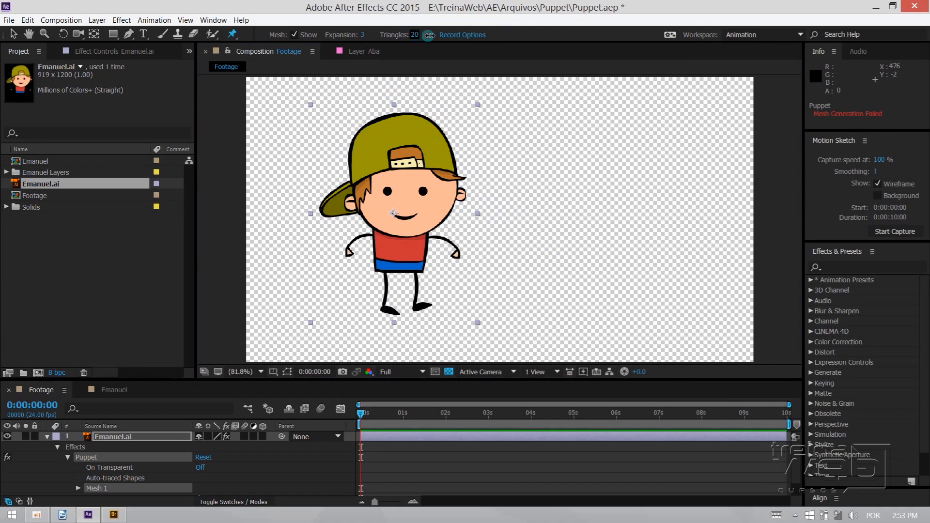
key(Return)
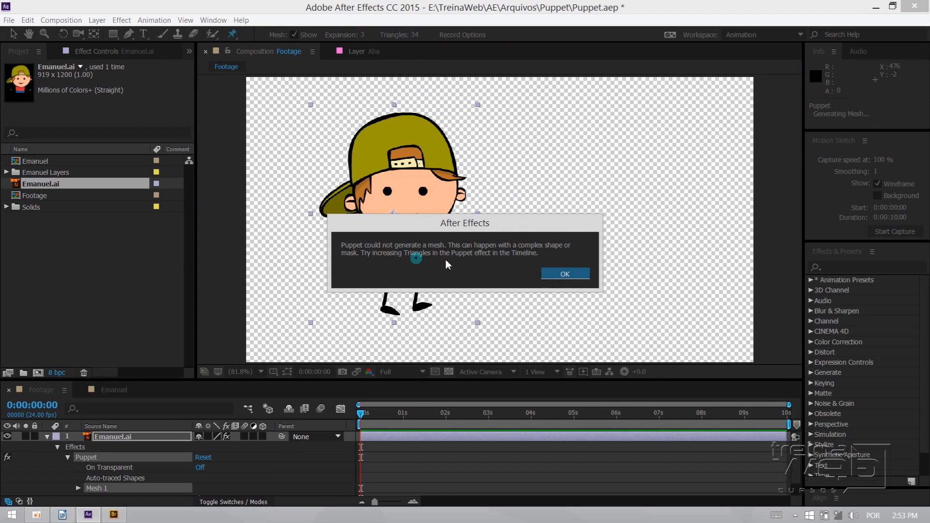
click(565, 274)
- Test the puppet mesh density at 304 and 547 triangles and settle on 440
drag(415, 39, 574, 35)
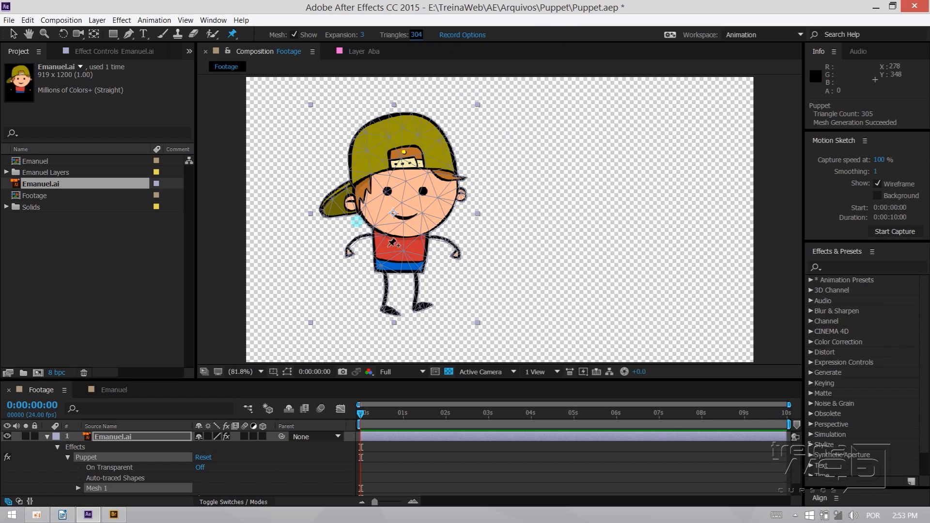
click(415, 35)
drag(421, 35, 547, 33)
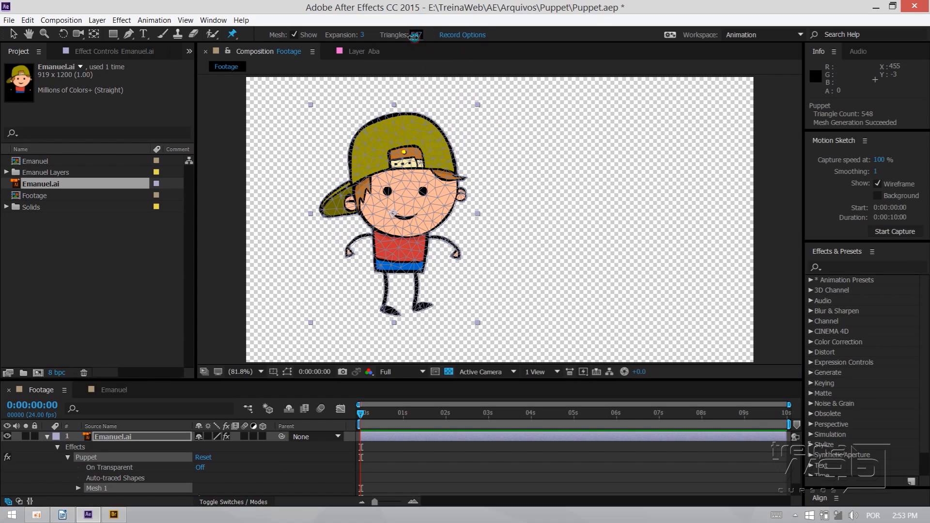
drag(388, 40, 356, 43)
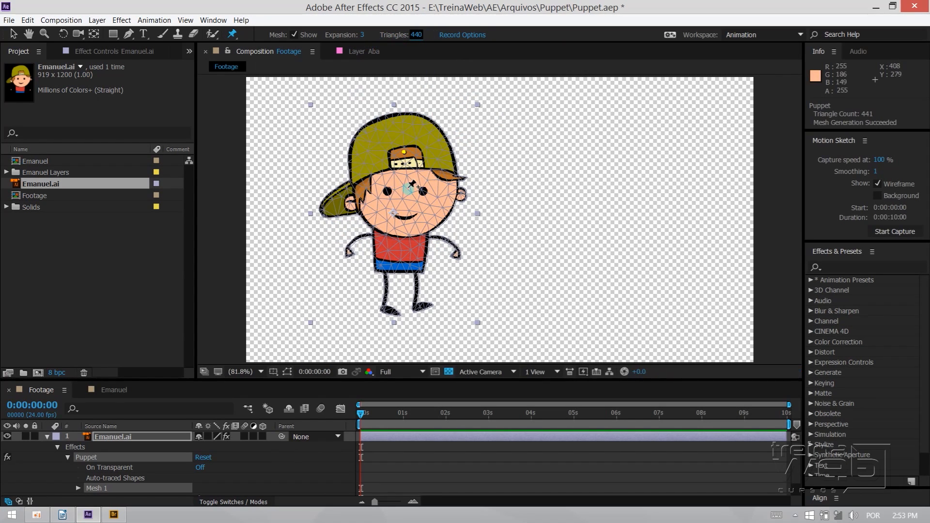
click(425, 51)
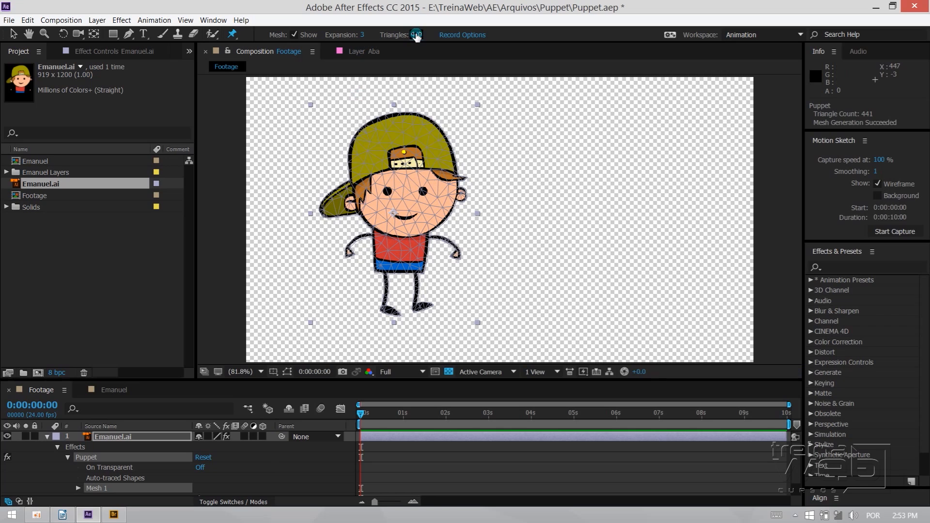
- Set the puppet mesh to 350 triangles and test expansions of 18 and 44 before settling on an expansion of 2
drag(418, 36, 389, 42)
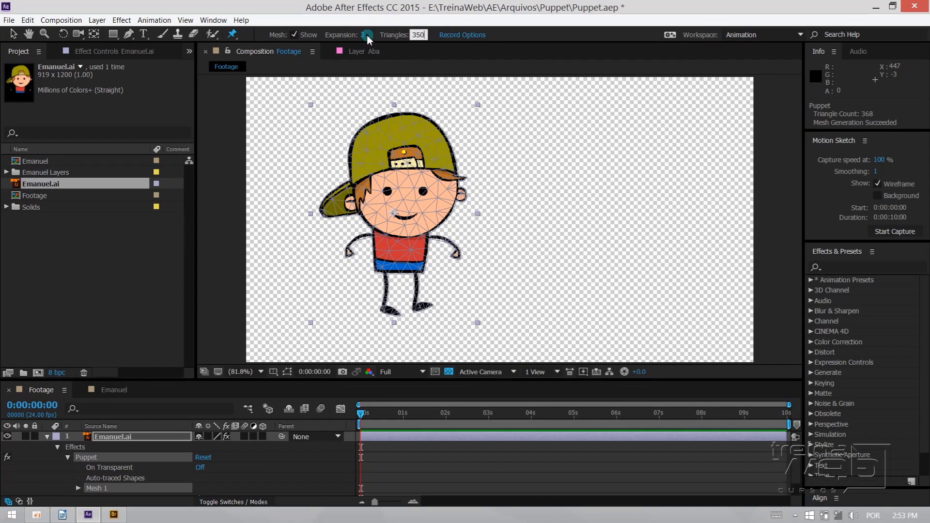
scroll(355, 212, up, 2)
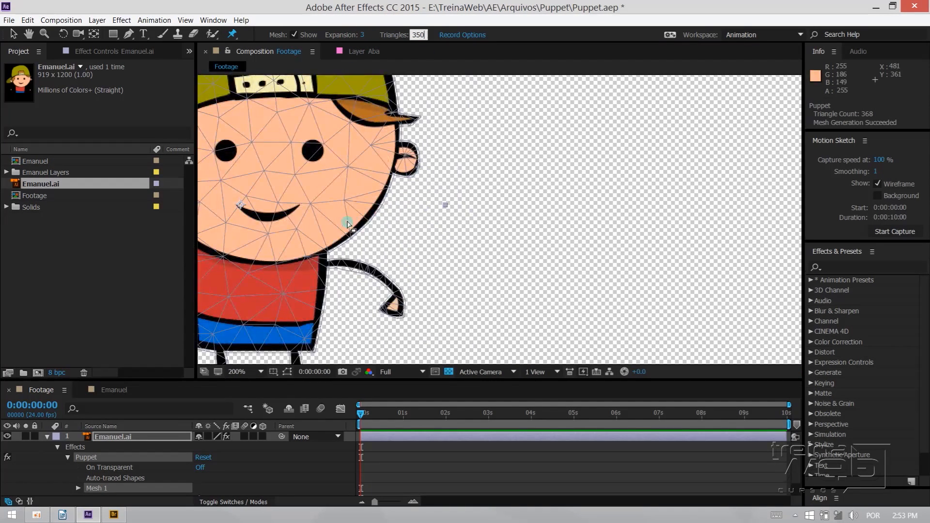
scroll(347, 223, up, 1)
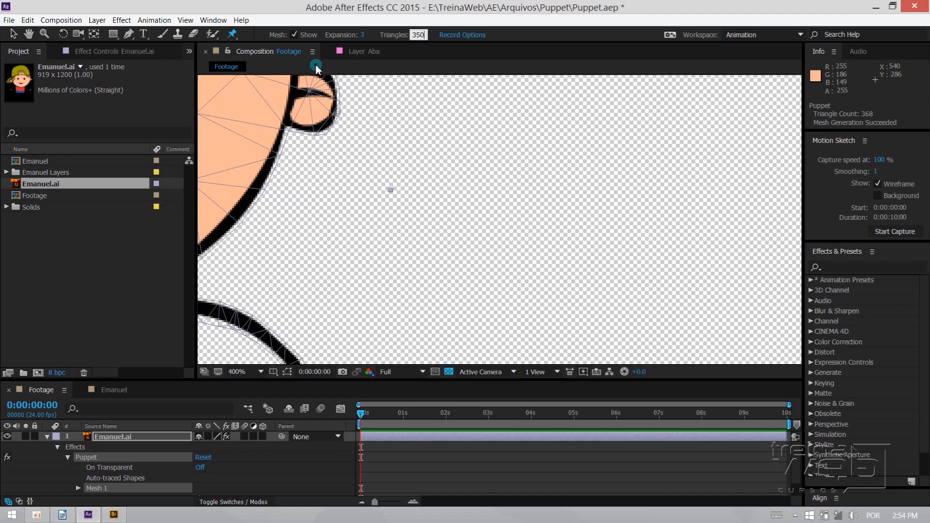
click(365, 37)
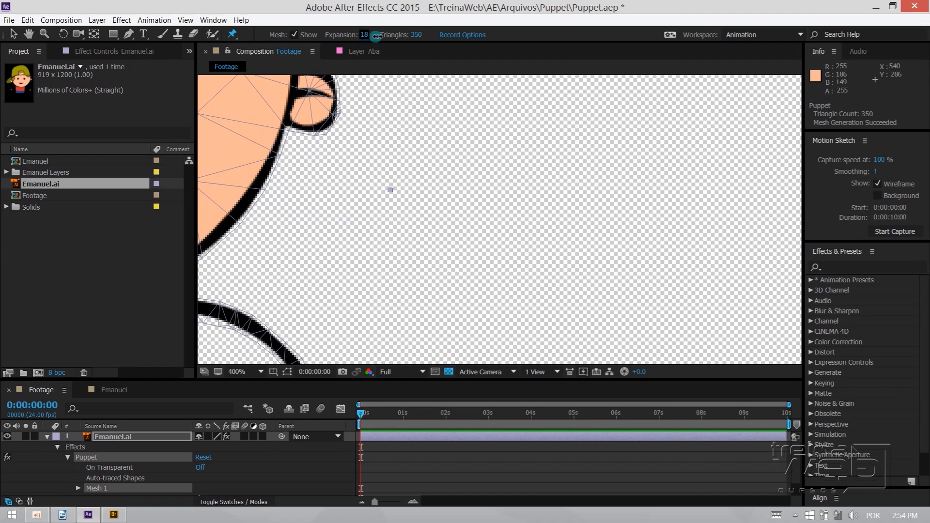
drag(376, 36, 389, 37)
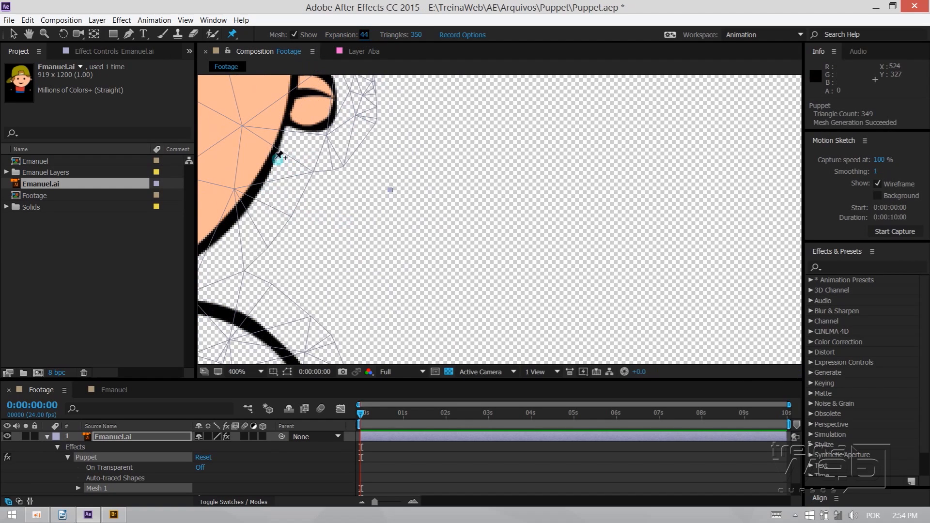
click(400, 41)
key(Return)
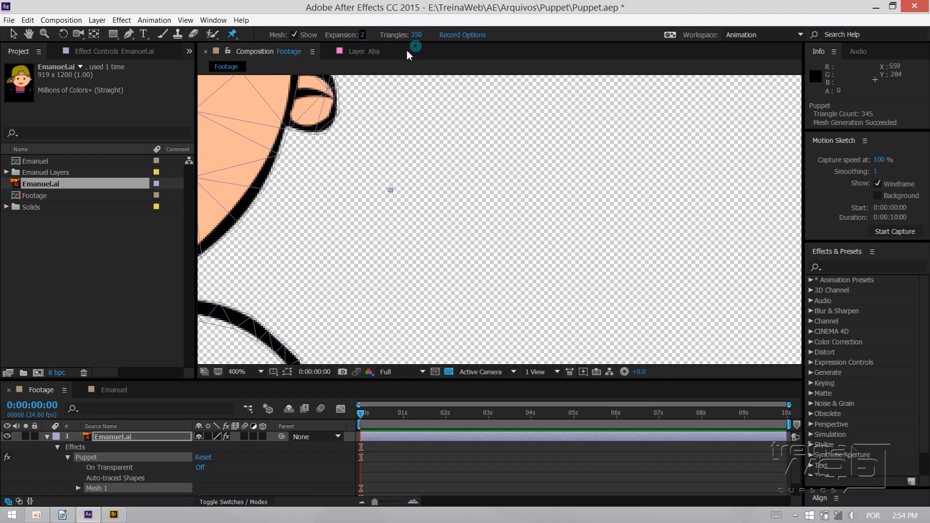
scroll(266, 181, down, 2)
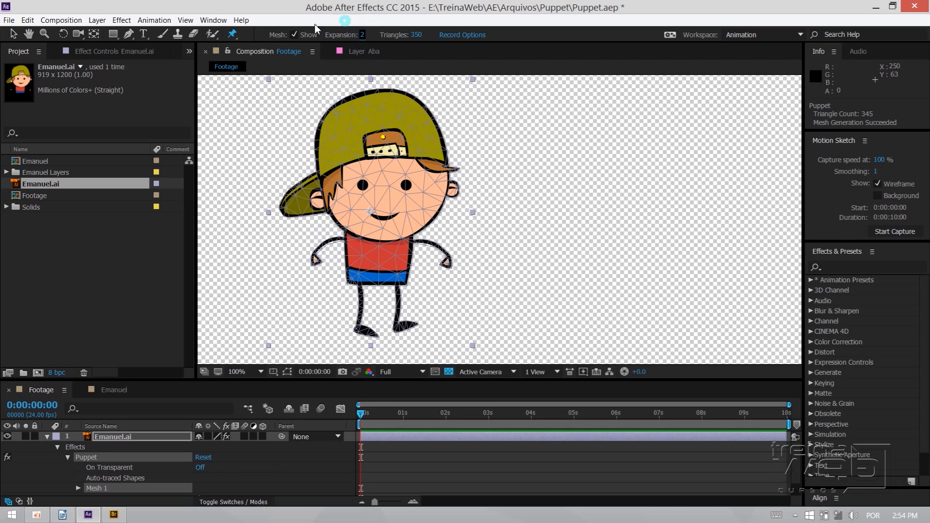
- Toggle the puppet mesh display on the character and leave it hidden
click(293, 36)
click(293, 36)
click(294, 35)
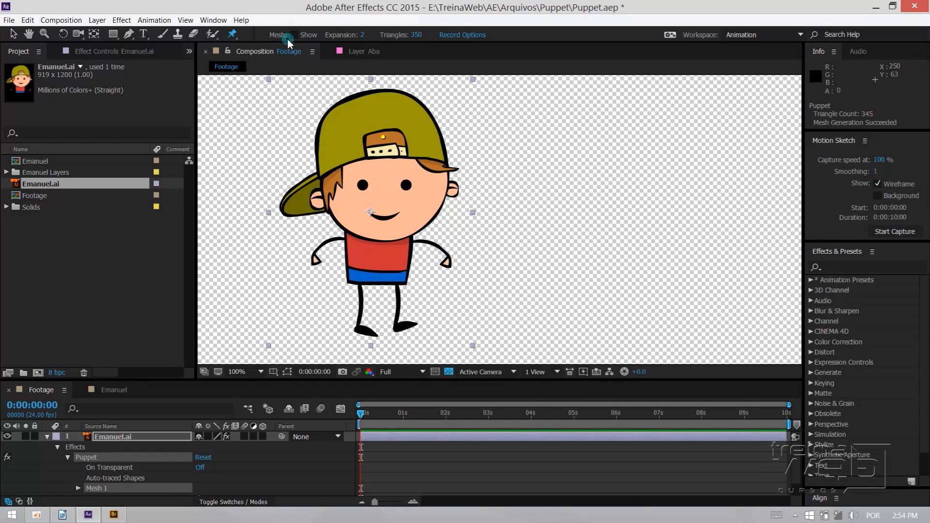
- Move the whole Emanuel.ai character around the composition by its single hair pin and return it close to its starting position
drag(383, 138, 476, 212)
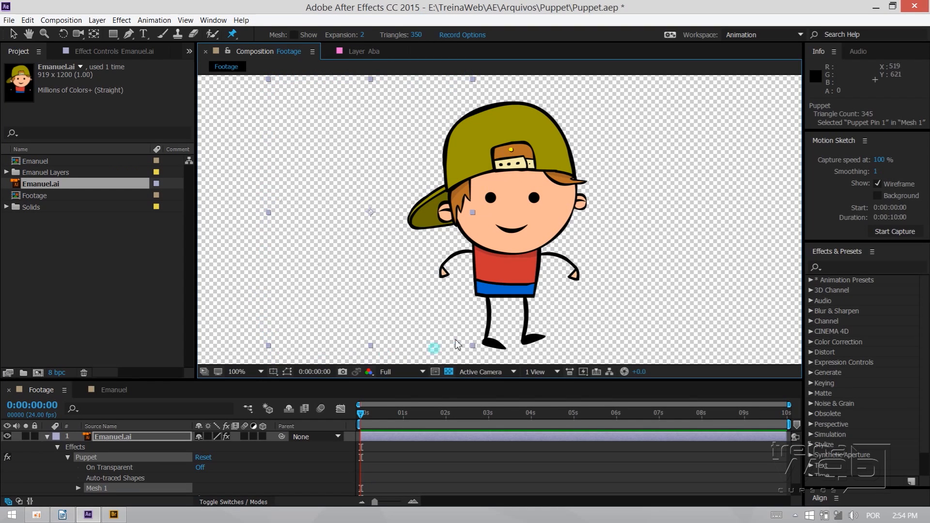
drag(516, 152, 382, 132)
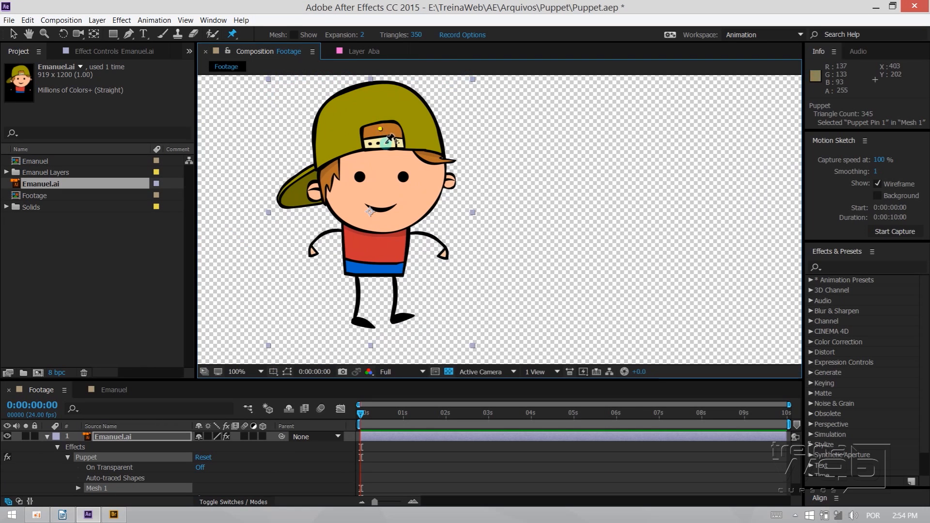
scroll(387, 140, down, 1)
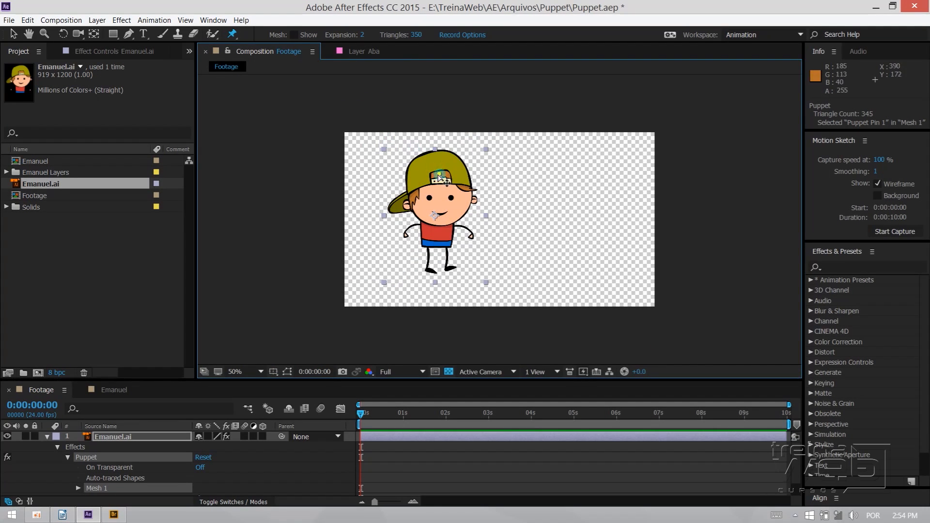
mouse_move(437, 175)
mouse_down()
mouse_move(416, 180)
mouse_move(441, 186)
mouse_up()
drag(432, 181, 423, 162)
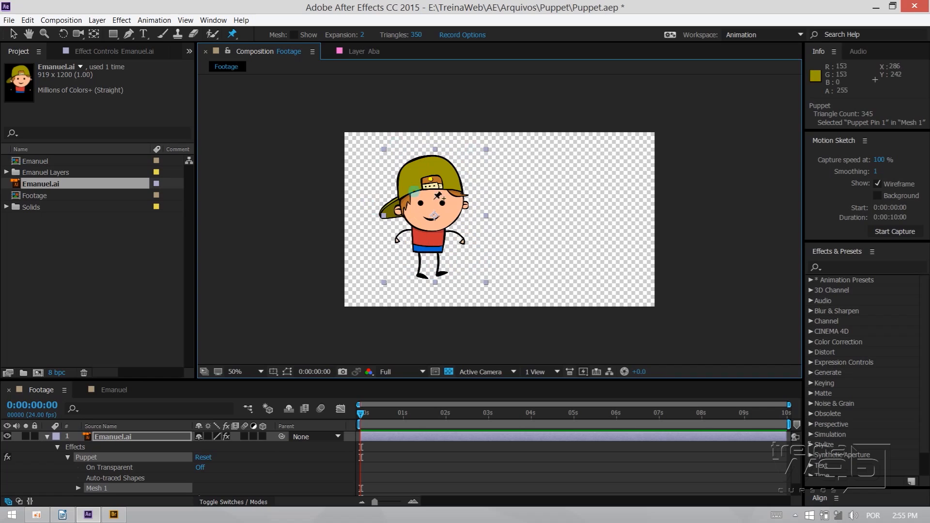
scroll(485, 195, up, 1)
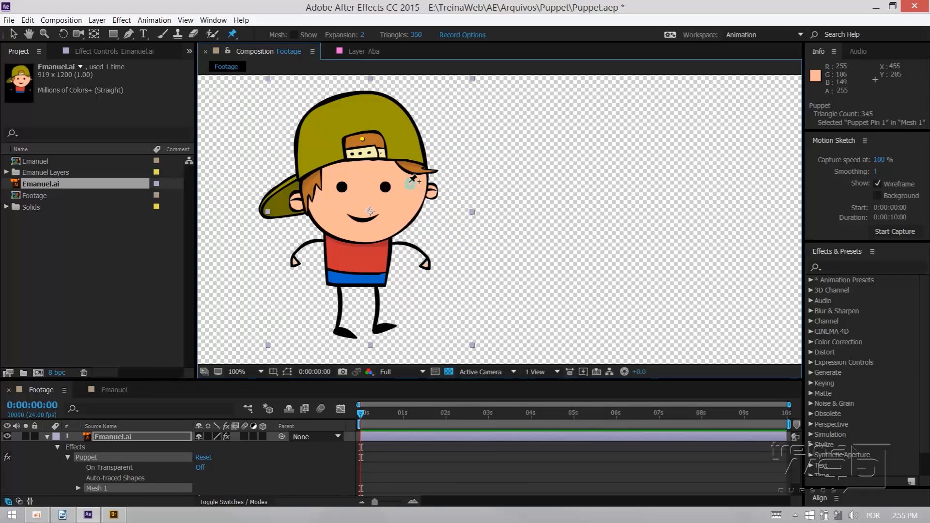
scroll(441, 180, down, 1)
click(239, 372)
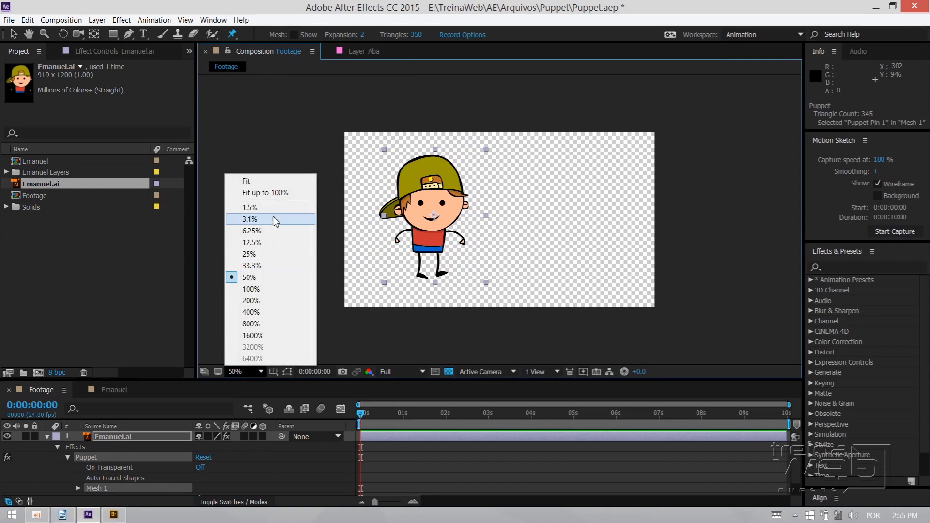
click(275, 198)
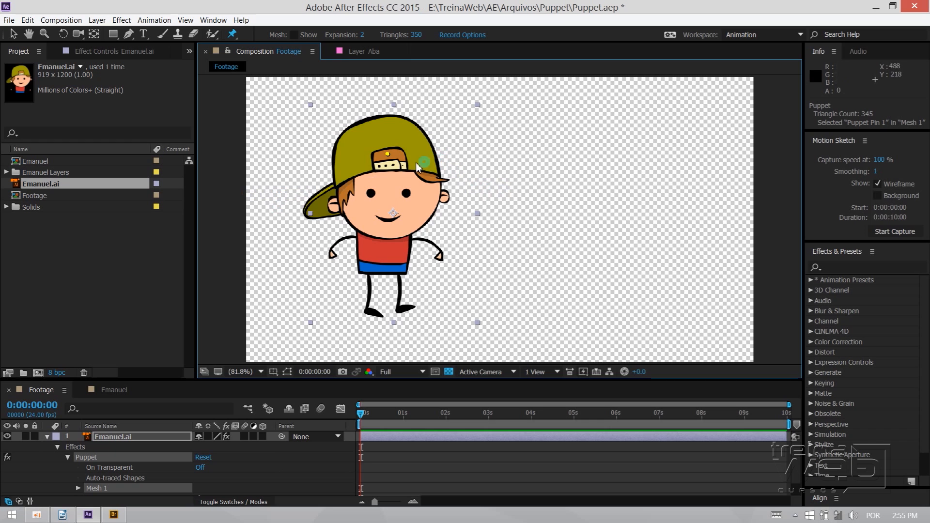
mouse_move(387, 155)
mouse_down()
mouse_move(535, 158)
mouse_move(369, 162)
mouse_move(388, 157)
mouse_up()
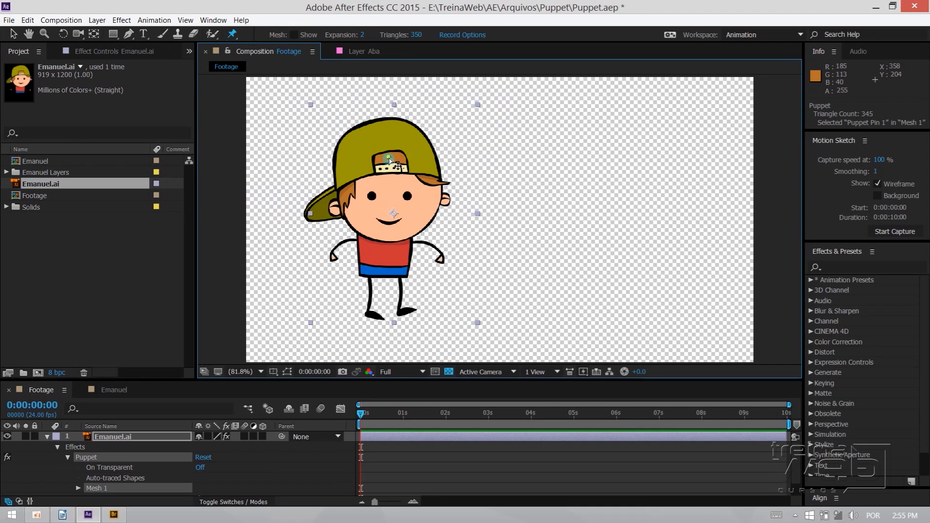
drag(388, 159, 406, 158)
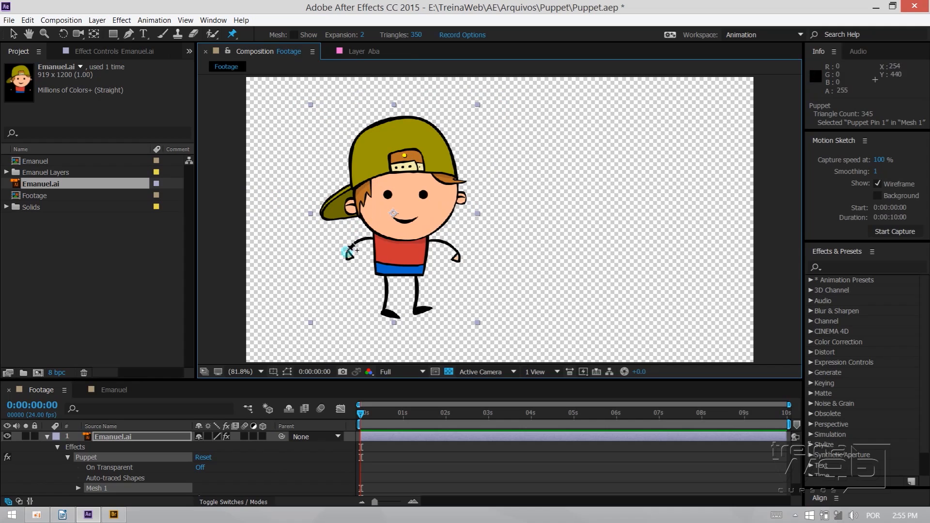
- Place puppet pins at the shoulder, elbow and wrist of the arm on the cap visor's side and bend that hand upward
click(375, 238)
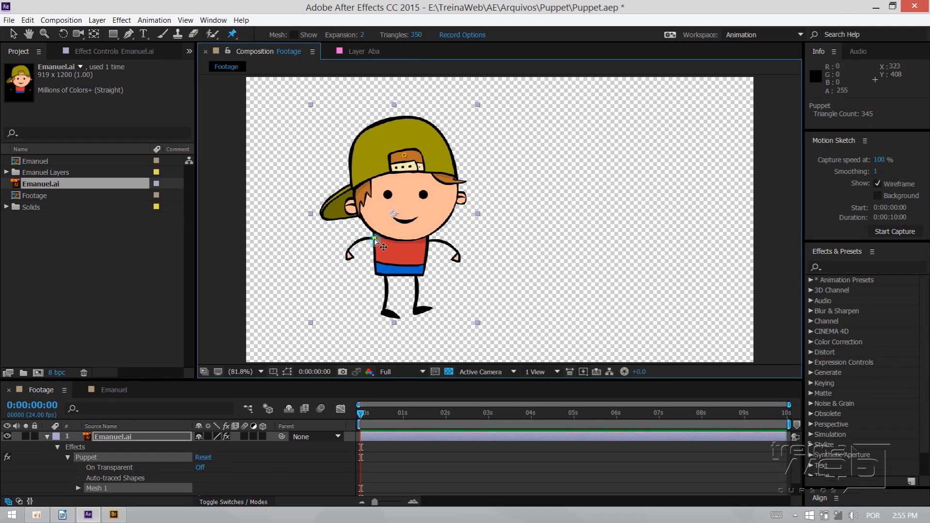
click(349, 248)
drag(347, 251, 354, 232)
click(352, 242)
click(346, 236)
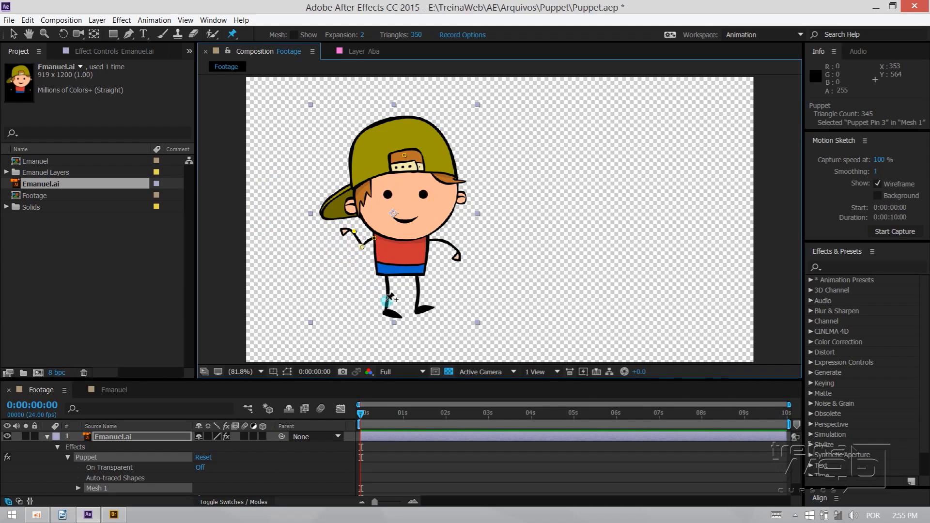
- Pin the opposite arm at the shoulder, elbow and wrist and raise its hand to match the first arm
click(430, 239)
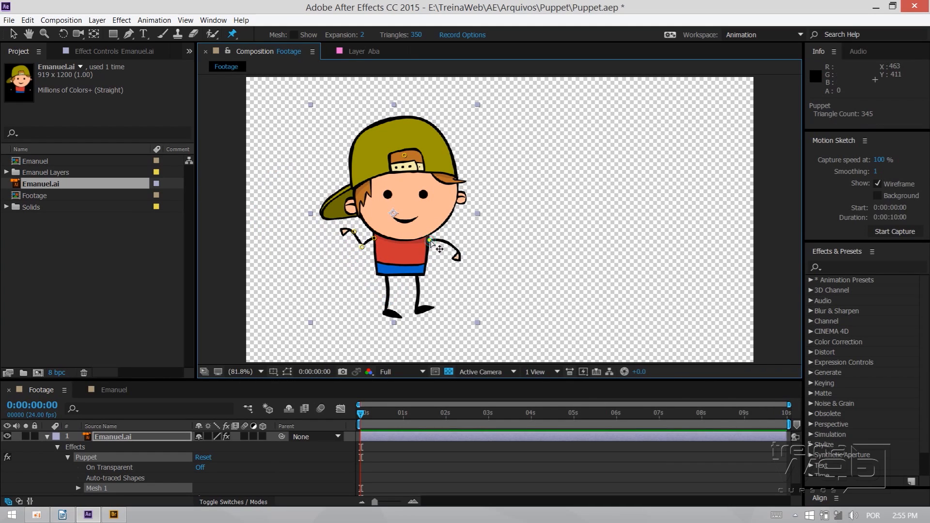
click(458, 252)
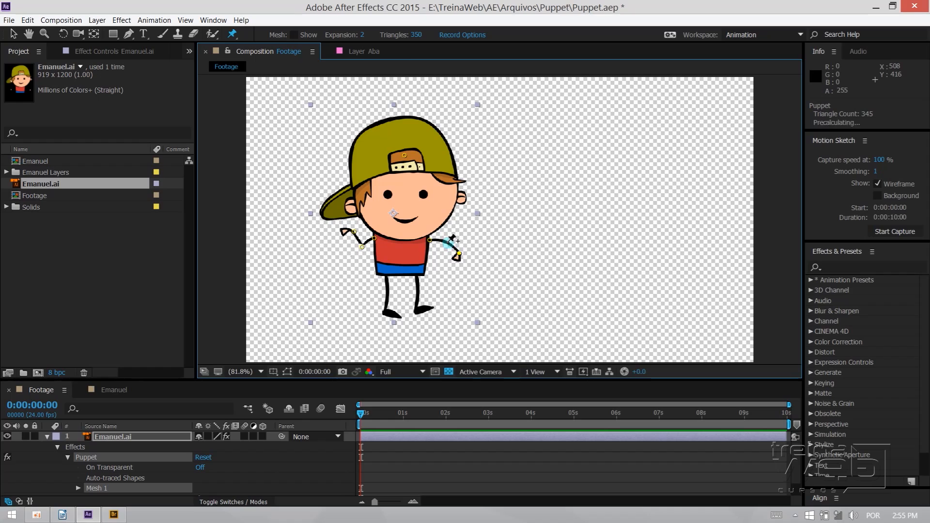
drag(460, 253, 460, 225)
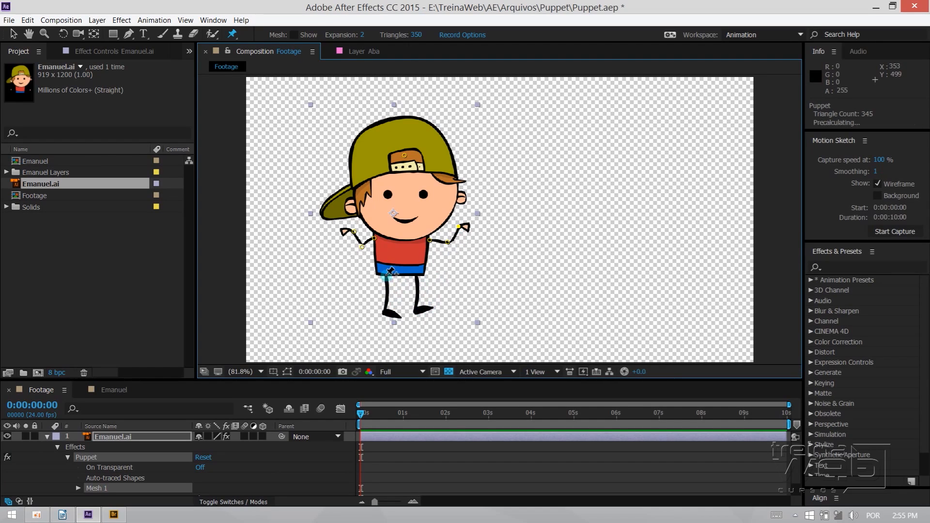
- Place puppet pins at the hips, knees and ankles of both legs and bend the legs into a running pose
click(419, 275)
click(388, 278)
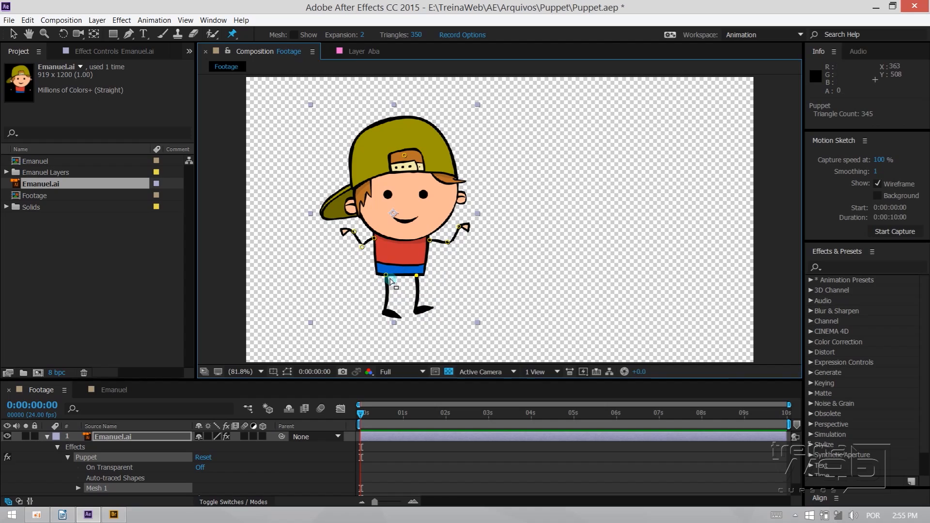
click(385, 291)
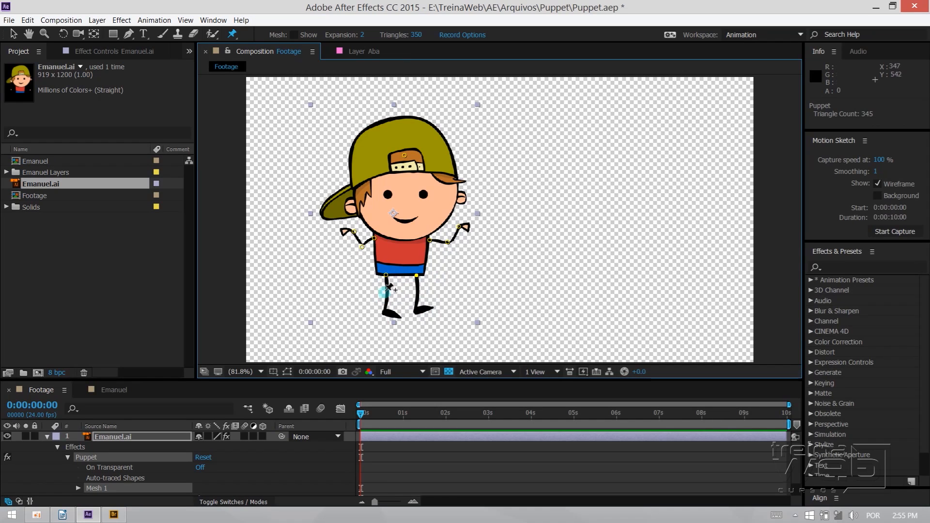
click(416, 293)
click(417, 312)
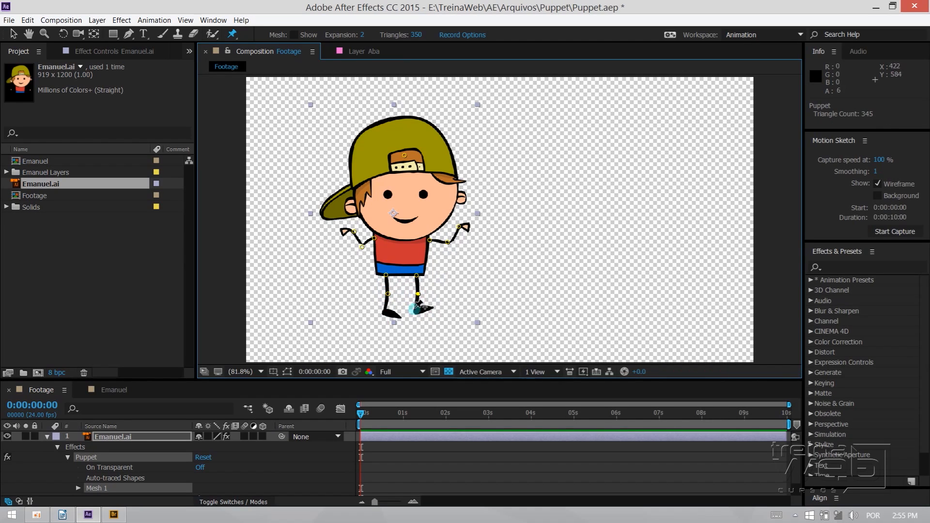
click(385, 308)
drag(386, 312, 424, 314)
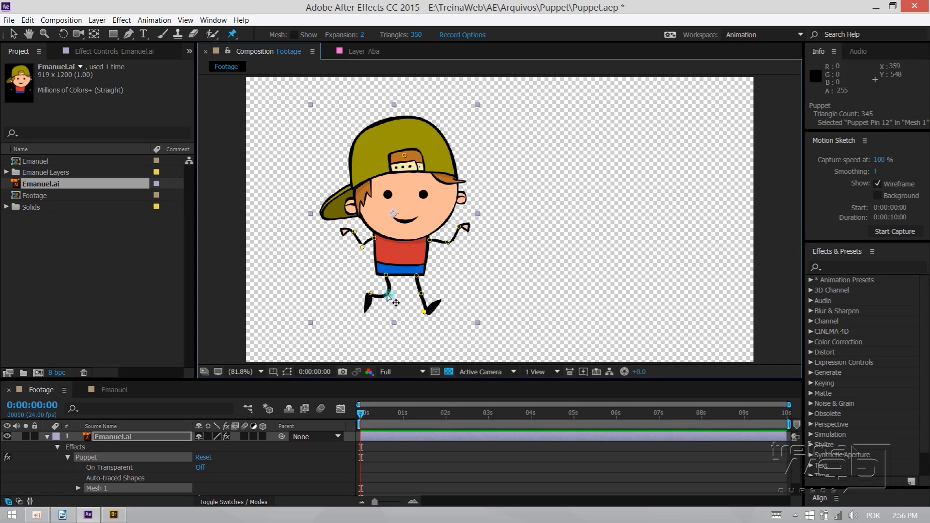
mouse_move(371, 293)
mouse_down()
mouse_move(385, 294)
mouse_move(373, 290)
mouse_up()
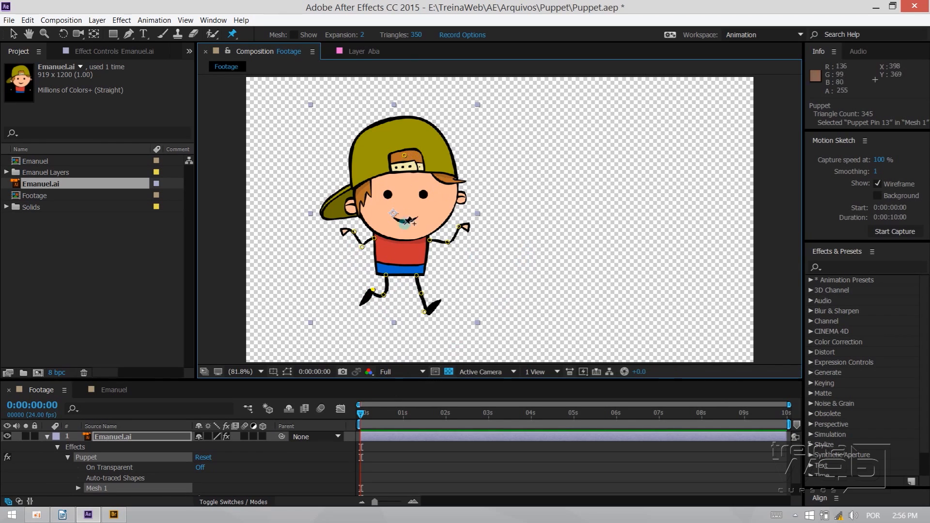
- Place a puppet pin at the neck and pull the hair pin up and to the right to tilt and stretch the head
click(405, 239)
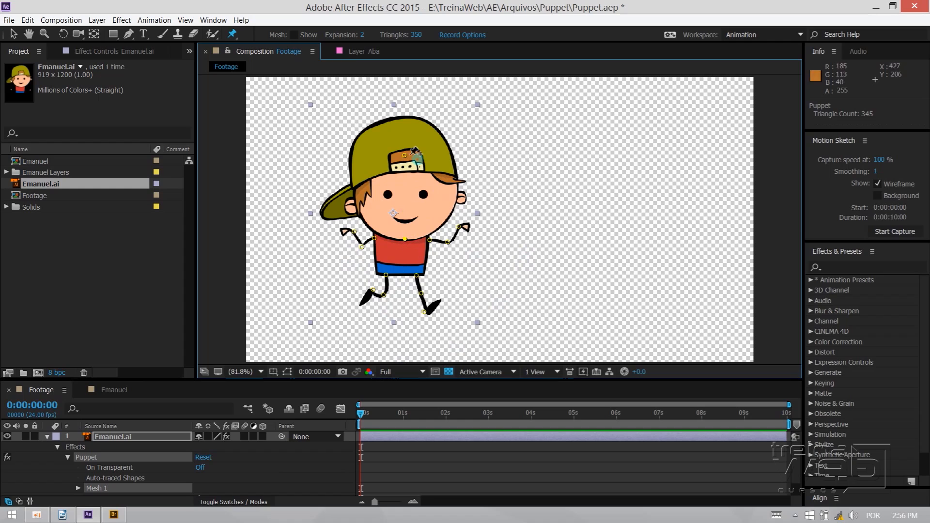
drag(405, 157, 510, 109)
key(Delete)
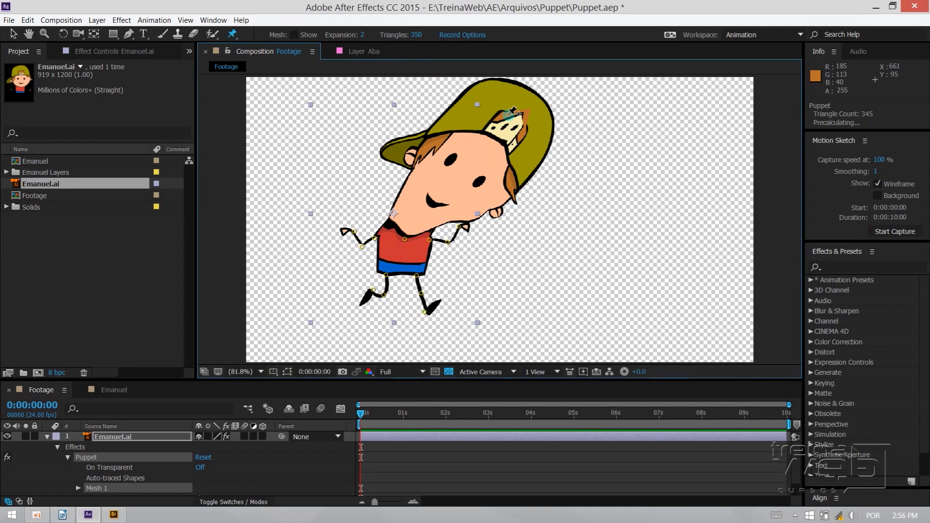
- Switch to the layered Emanuel composition and enlarge the view around the character's legs
click(114, 390)
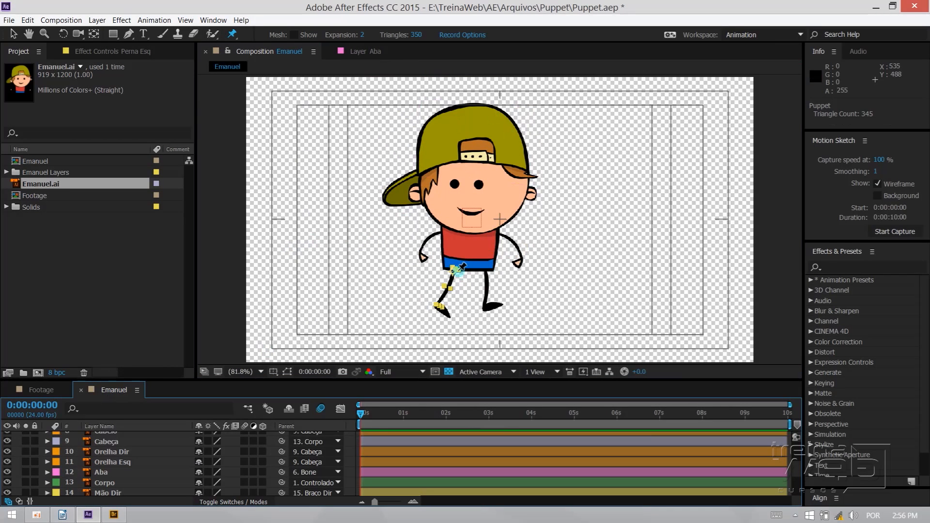
scroll(464, 242, up, 1)
drag(454, 291, 460, 238)
scroll(466, 237, up, 2)
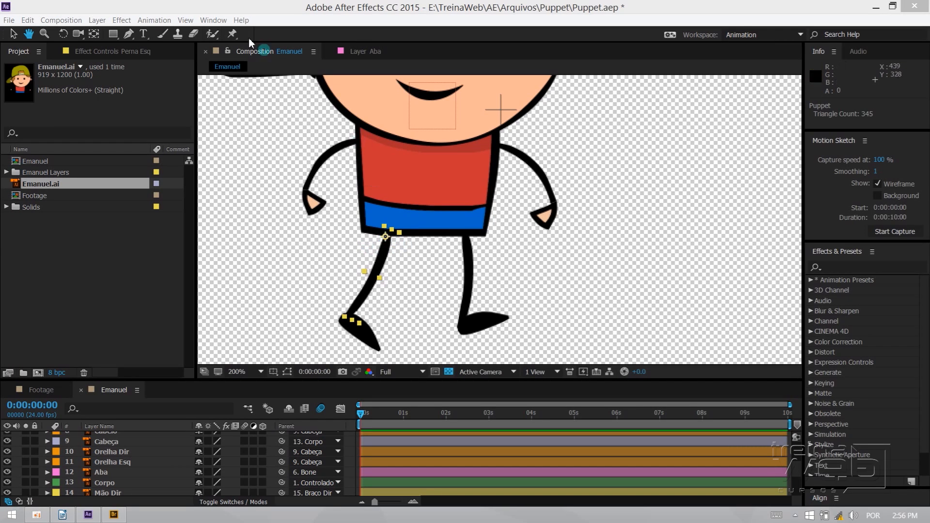
- Try pinning the Perna Esq leg at the hip, knee and ankle, pull its ankle pin outward, and undo the pin move and mesh
click(233, 34)
click(386, 236)
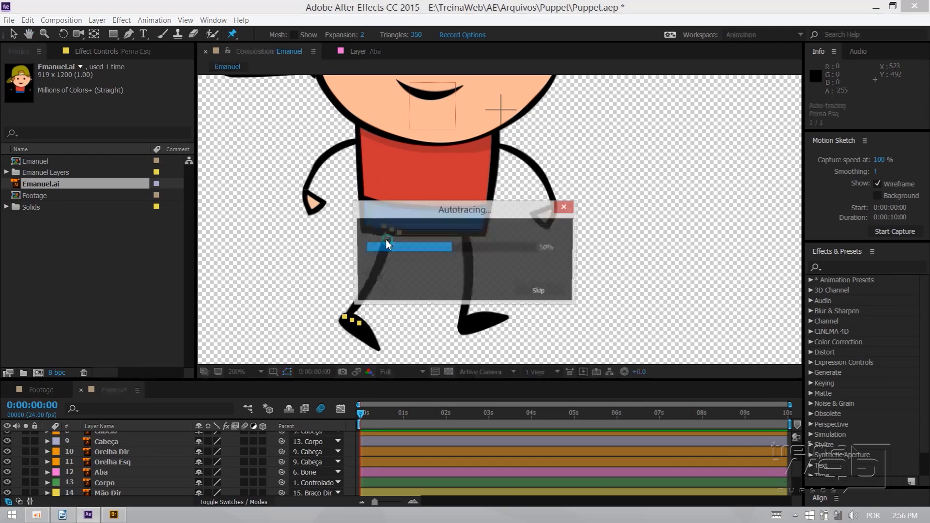
click(373, 277)
click(356, 312)
drag(355, 312, 278, 277)
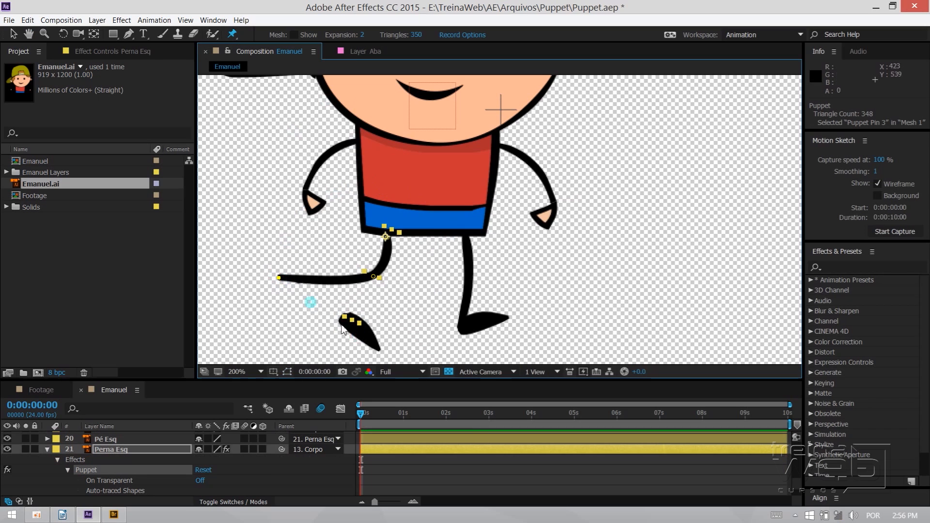
key(ctrl+z)
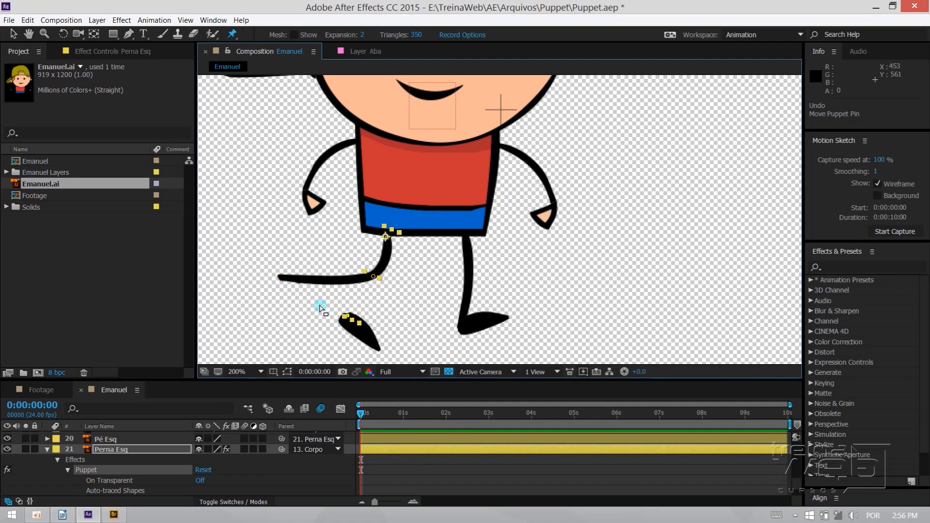
key(ctrl+z)
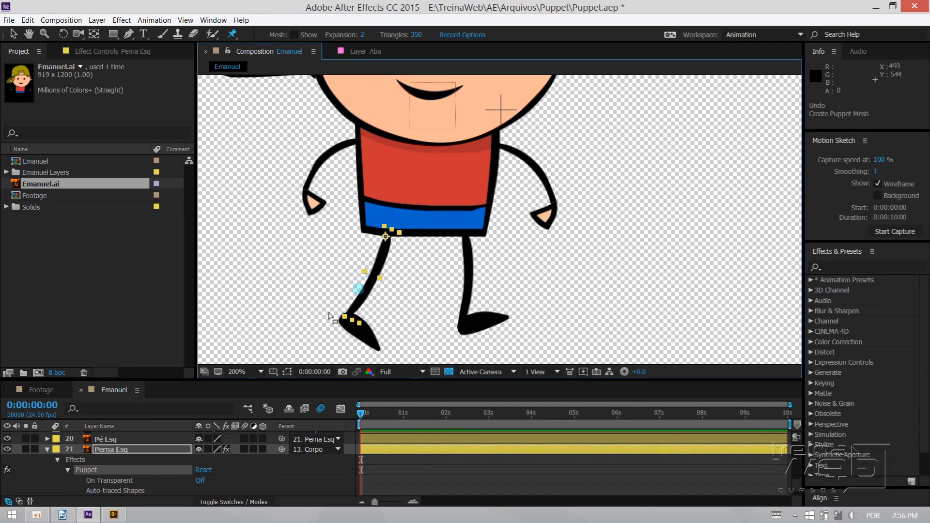
- Fit the Emanuel composition in the viewer at up to 100% and return to the Footage composition
click(245, 371)
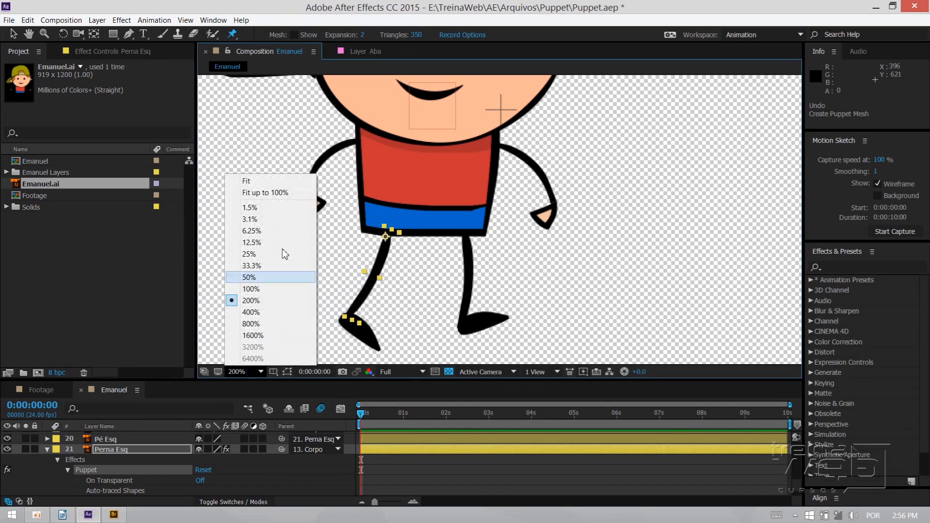
click(290, 192)
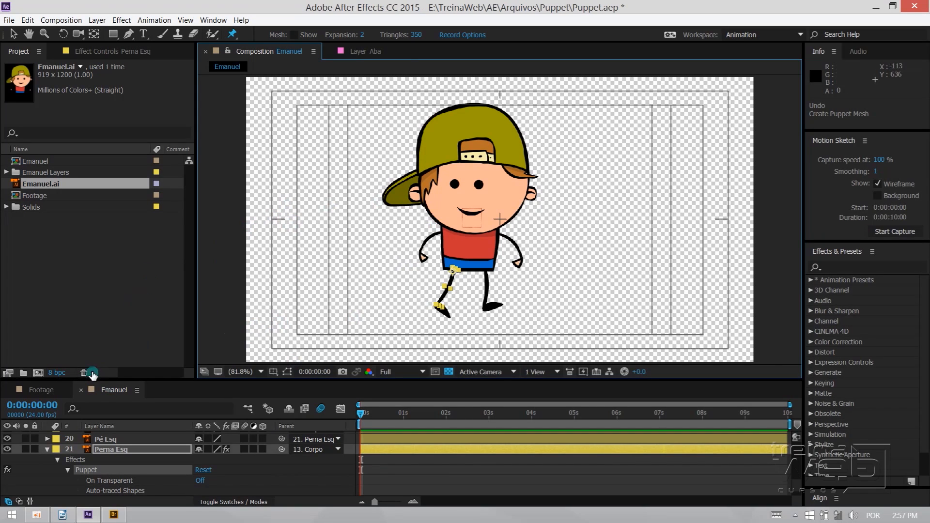
click(49, 449)
click(41, 390)
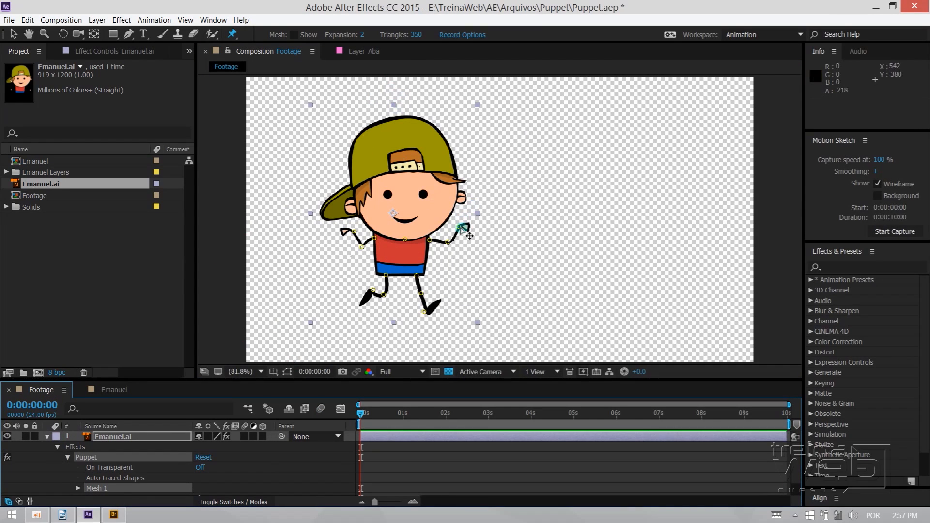
- Pull the hand pin of the image's right-hand arm down over the shorts and swing it back out beside the body
click(458, 227)
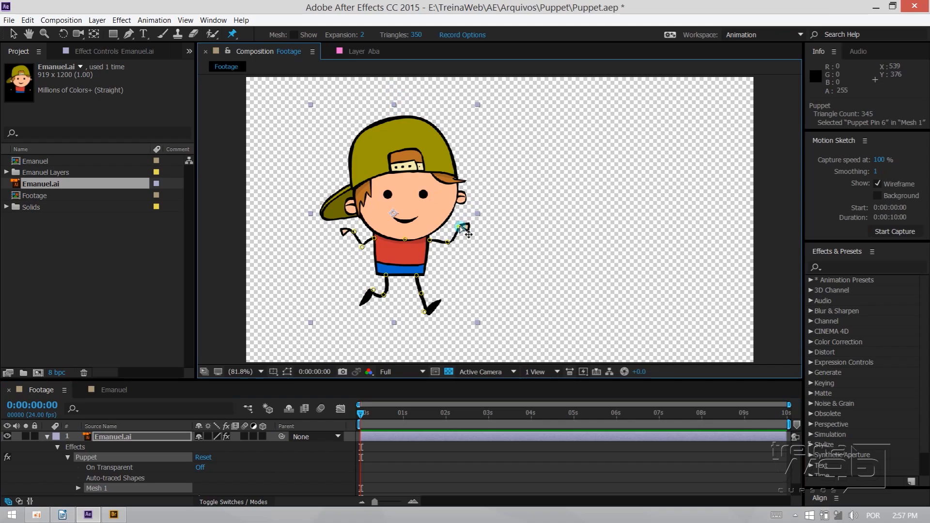
drag(460, 225, 411, 273)
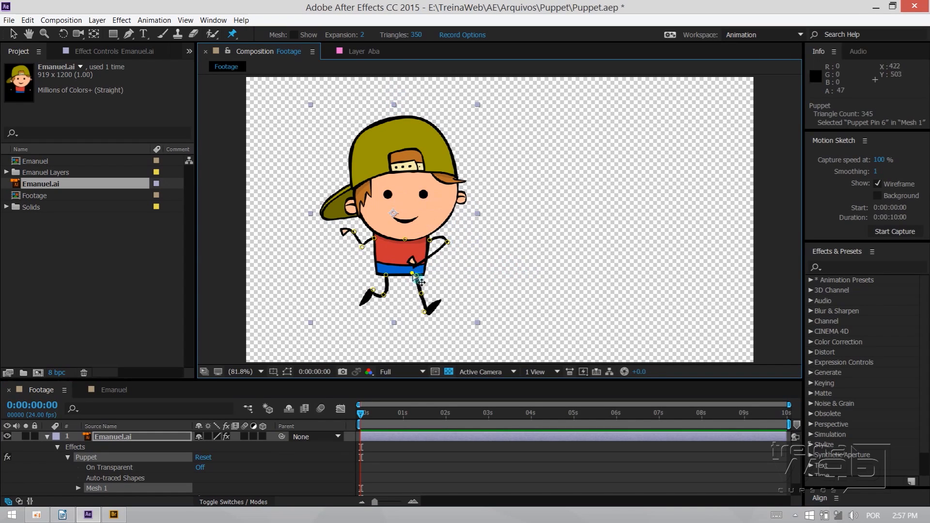
drag(414, 269, 465, 254)
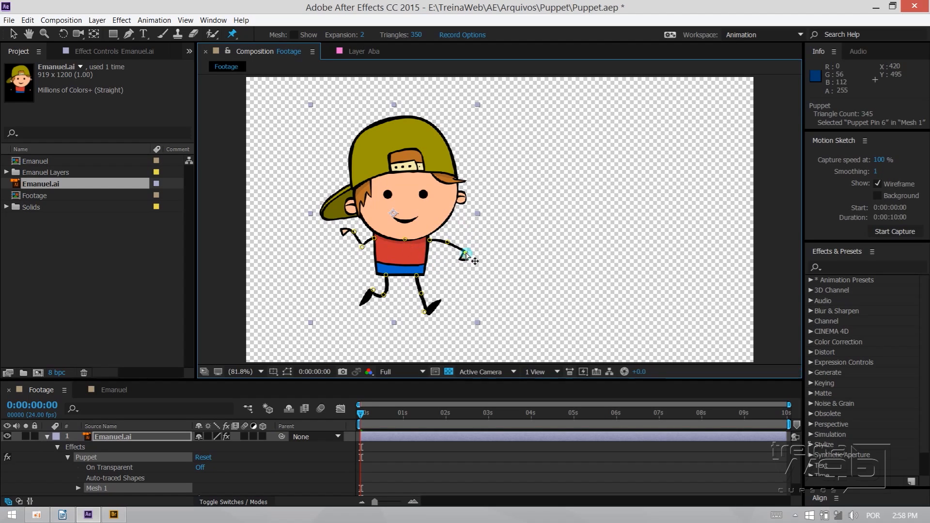
- Activate the Puppet Overlap Tool and display the character's puppet mesh
click(235, 35)
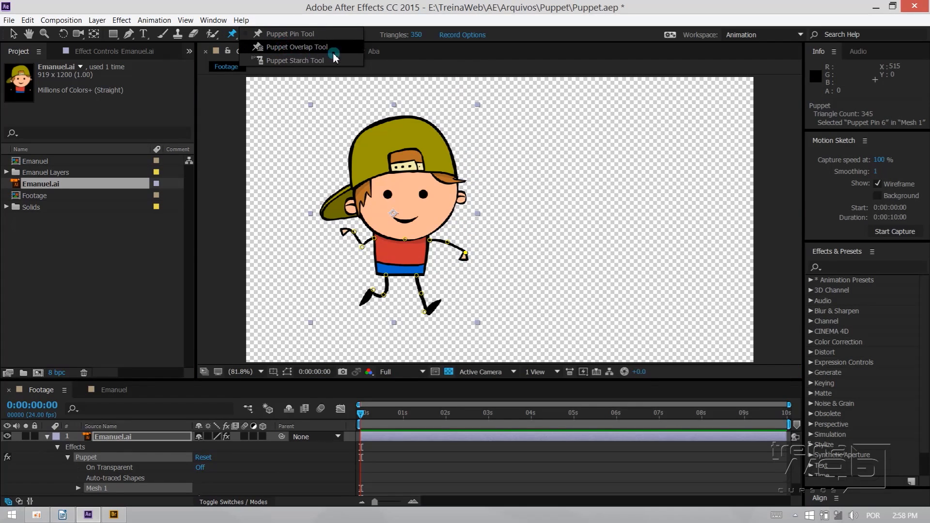
click(290, 47)
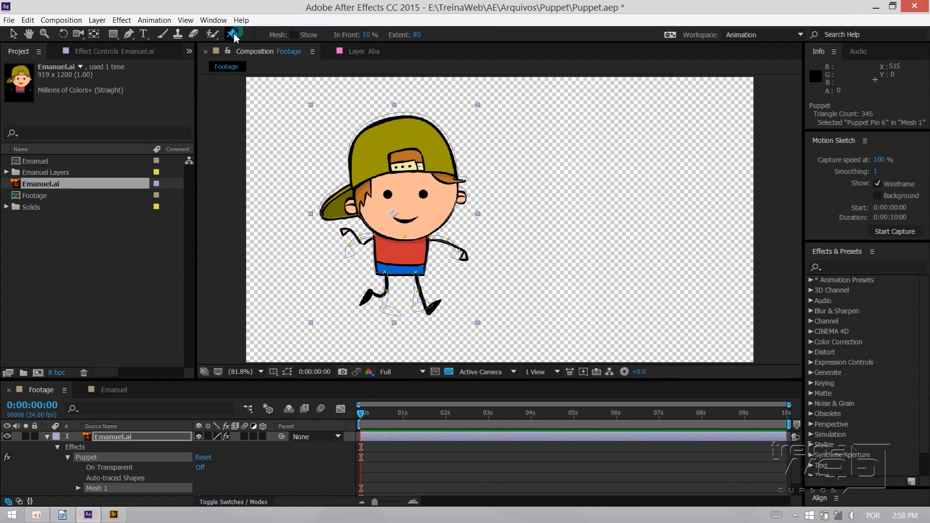
click(294, 36)
- Compare the original mesh outline with the posed character by alternating between the transparency grid and the black background
click(449, 371)
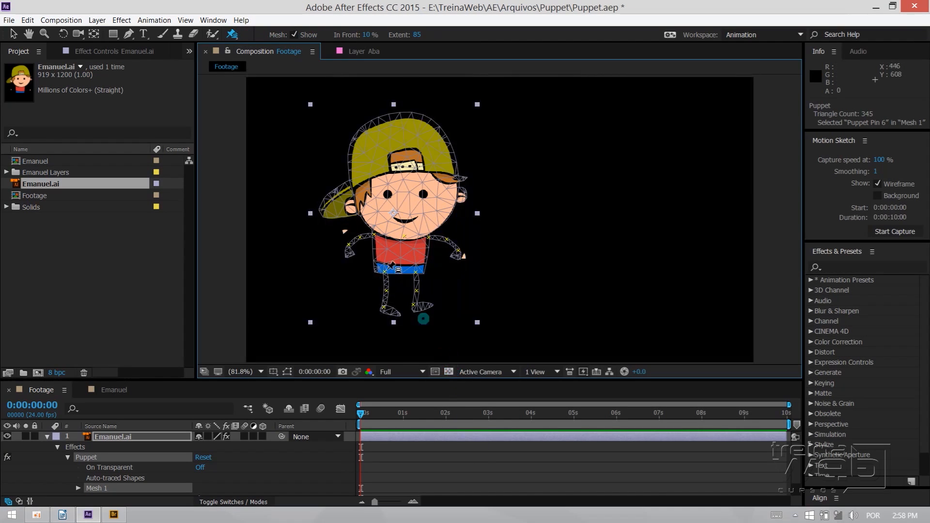
key(slash)
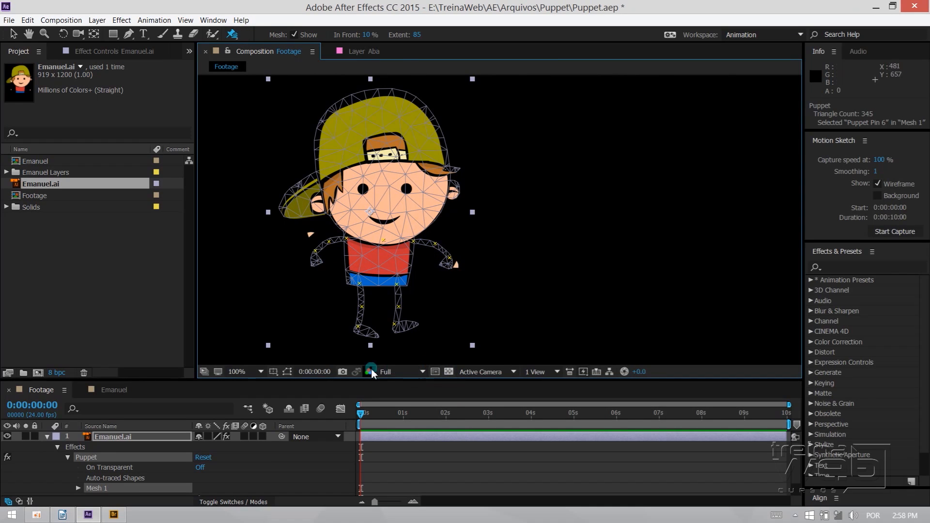
click(449, 371)
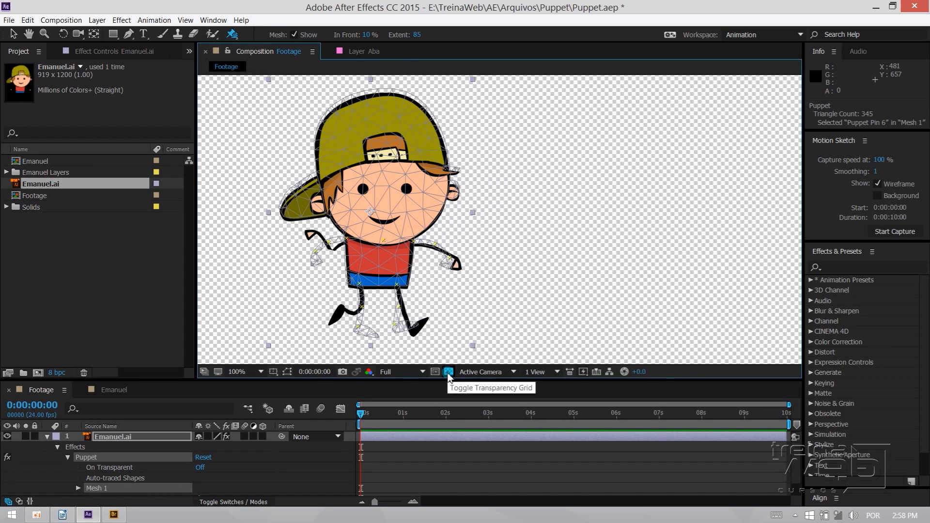
click(449, 372)
click(448, 372)
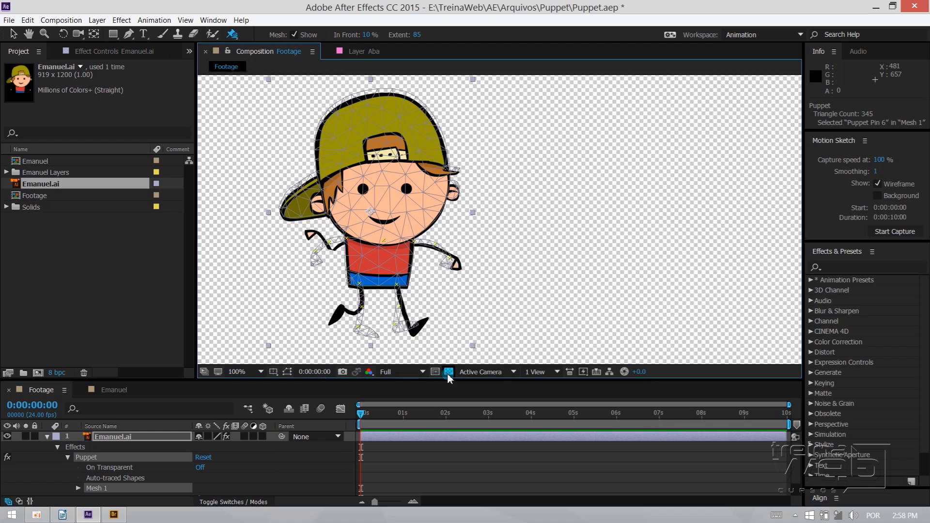
click(448, 373)
click(448, 372)
click(448, 372)
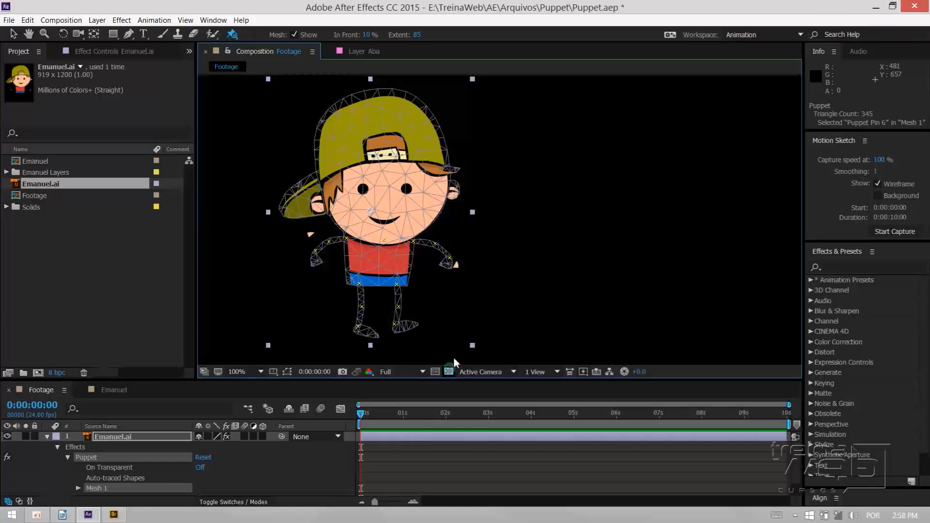
- Hide the triangles of the puppet mesh while staying in the Puppet Overlap Tool
click(229, 35)
click(337, 170)
click(448, 89)
click(294, 34)
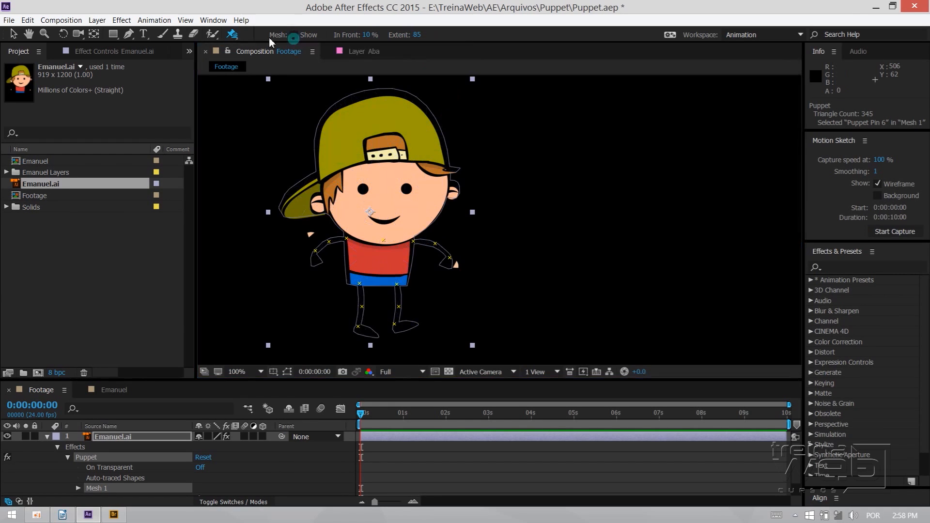
- Restore the transparency grid and, with the Puppet Pin Tool, fold the image's right-hand arm up over the face
click(237, 35)
drag(238, 37, 261, 36)
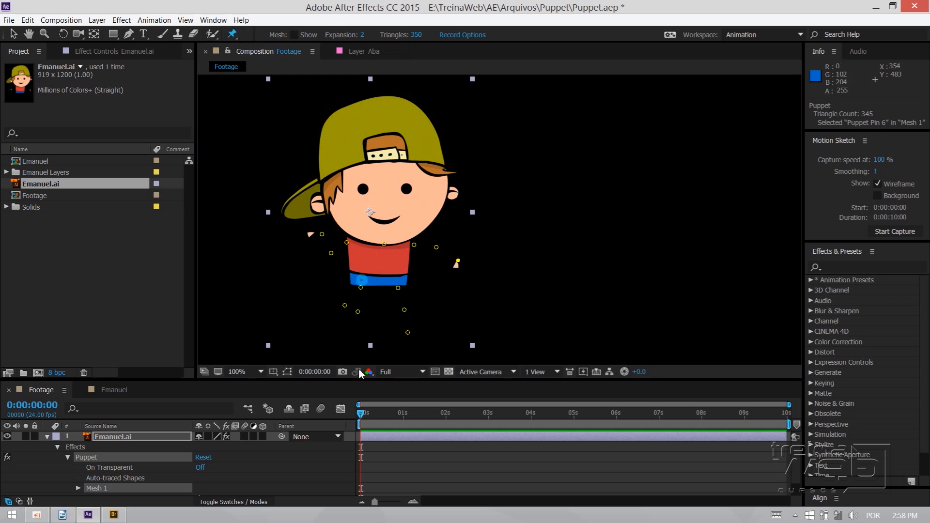
click(448, 371)
drag(442, 236, 413, 229)
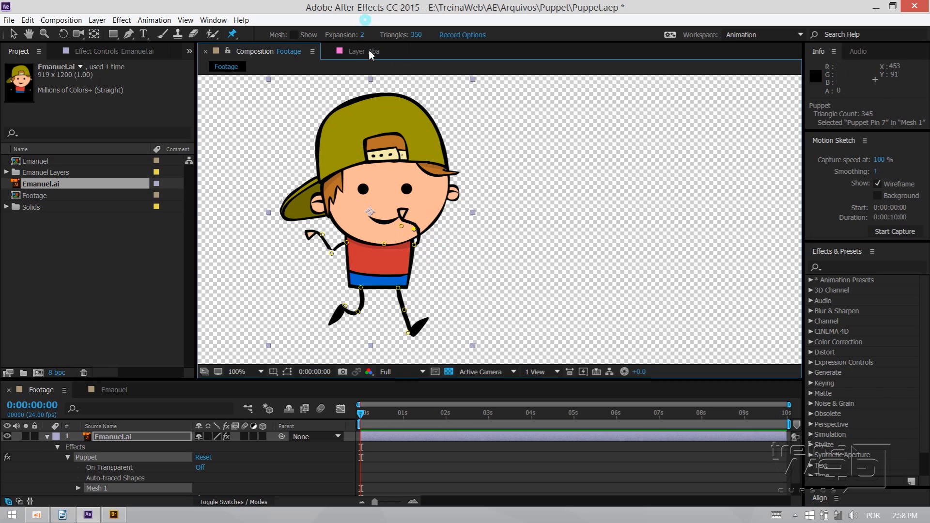
- Place a Puppet Overlap pin on the folded arm's hand in the original outline, with the transparency grid off
drag(237, 32, 251, 50)
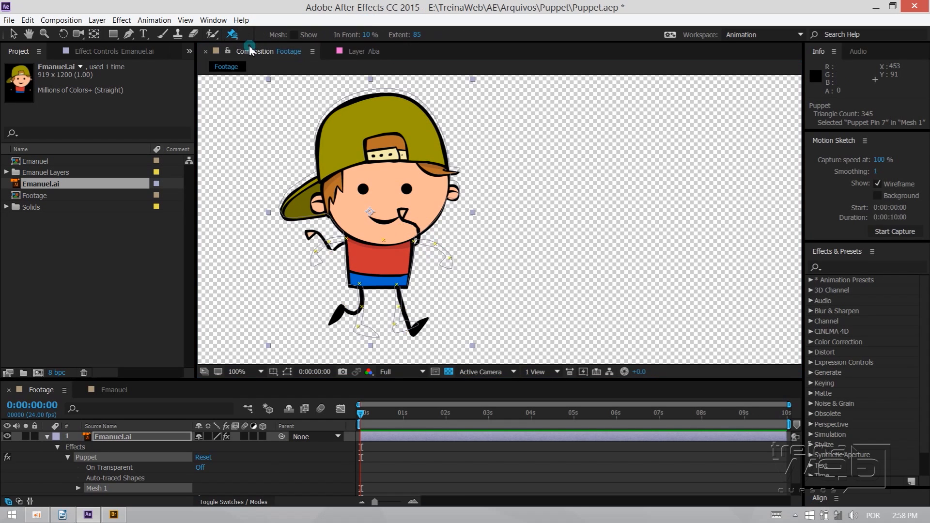
click(449, 372)
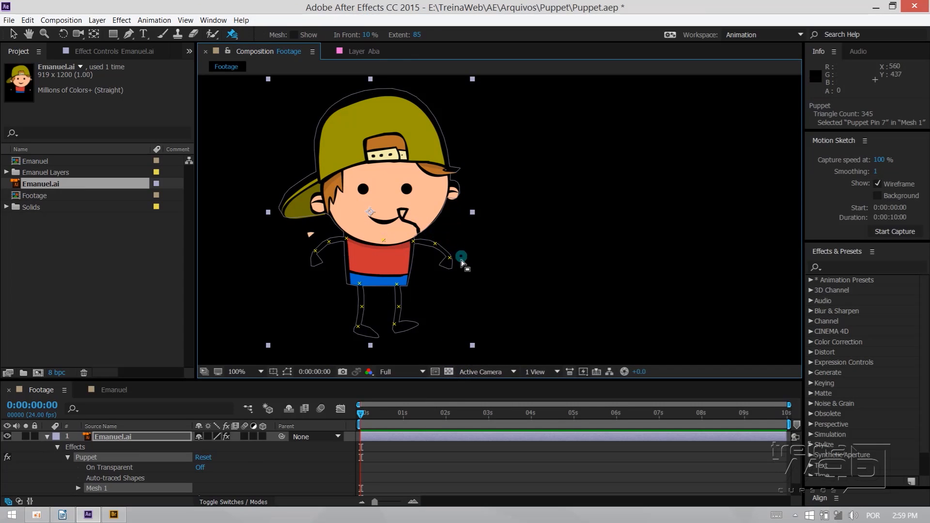
click(447, 258)
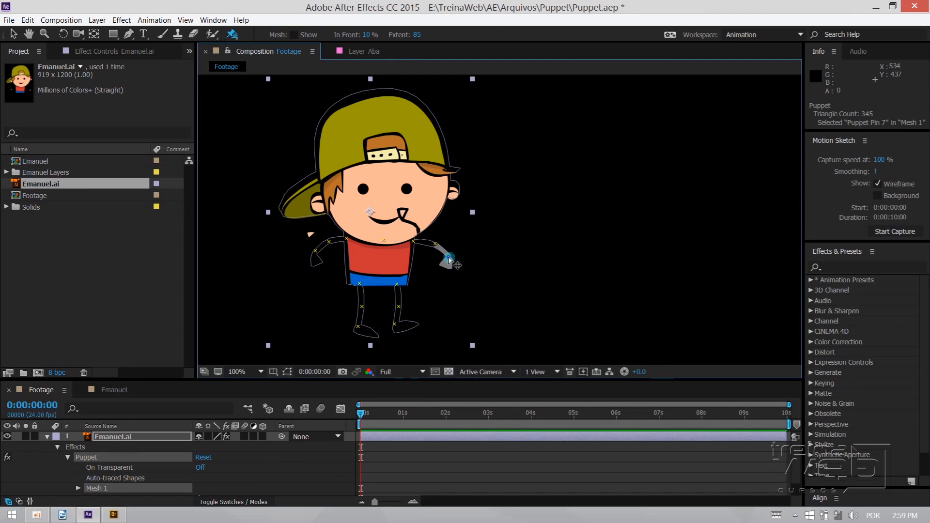
- Set the overlap pin's In Front value to -10% and its Extent to 117 to send the whole arm behind the head
click(367, 35)
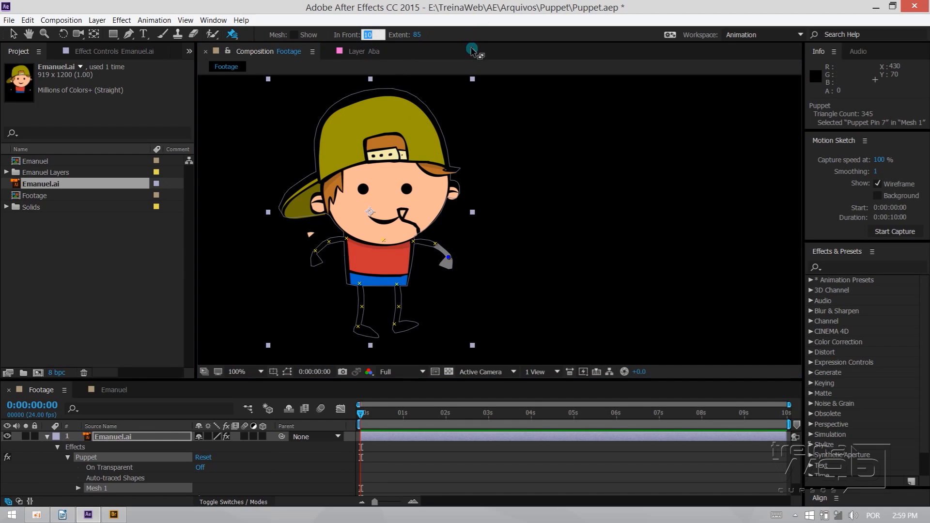
key(Return)
text(-10)
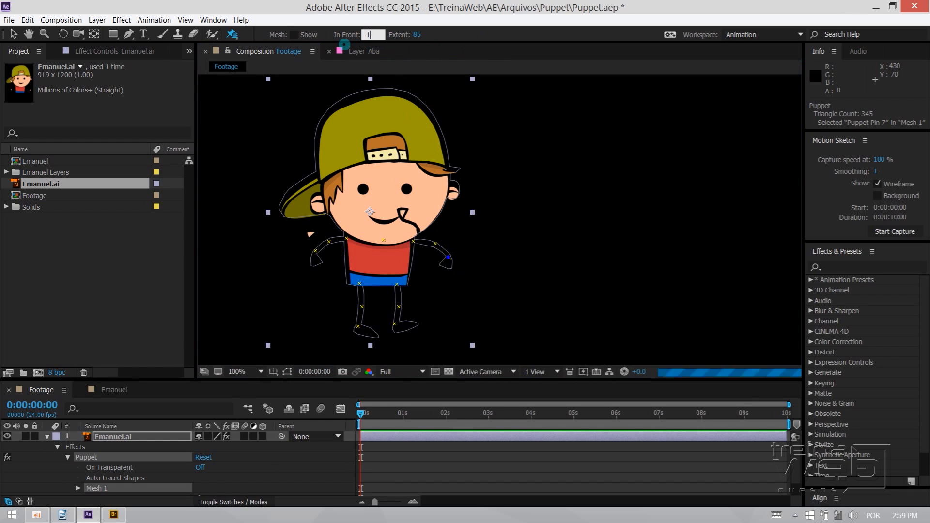
key(Return)
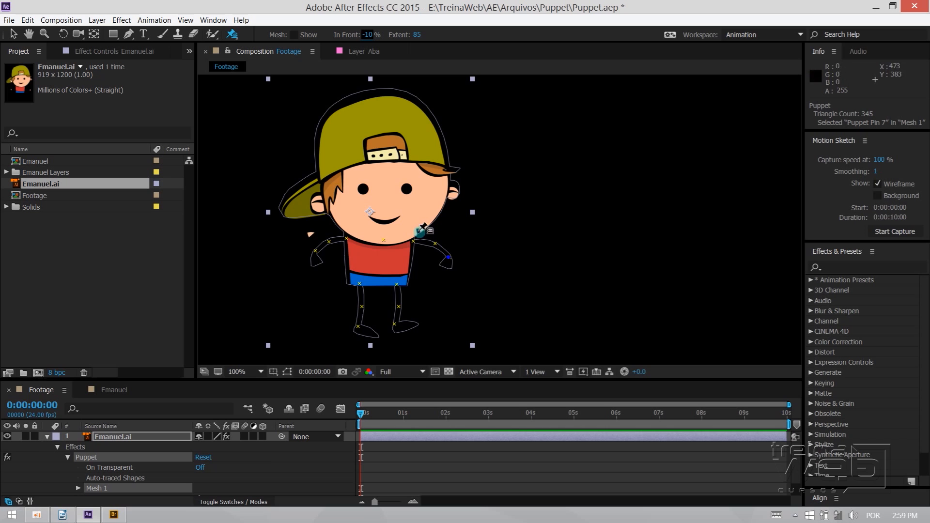
click(449, 371)
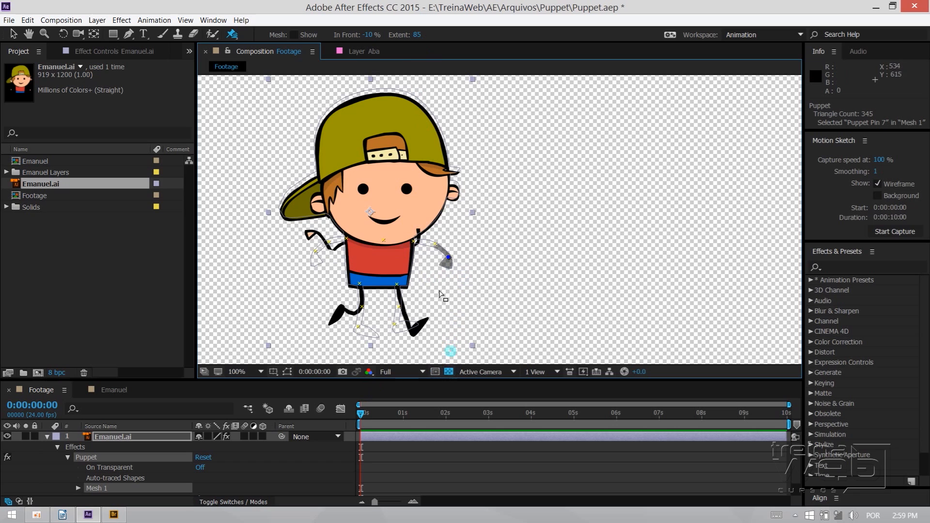
click(417, 34)
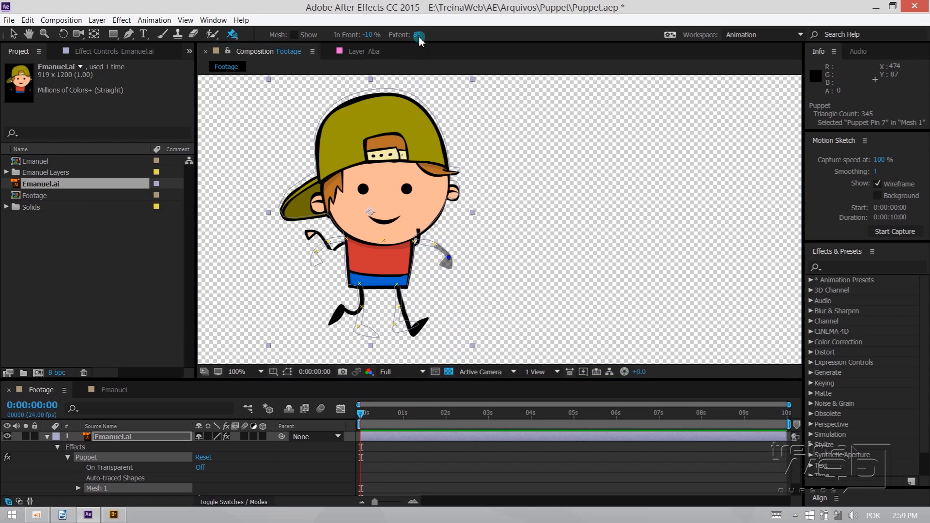
drag(433, 32, 476, 230)
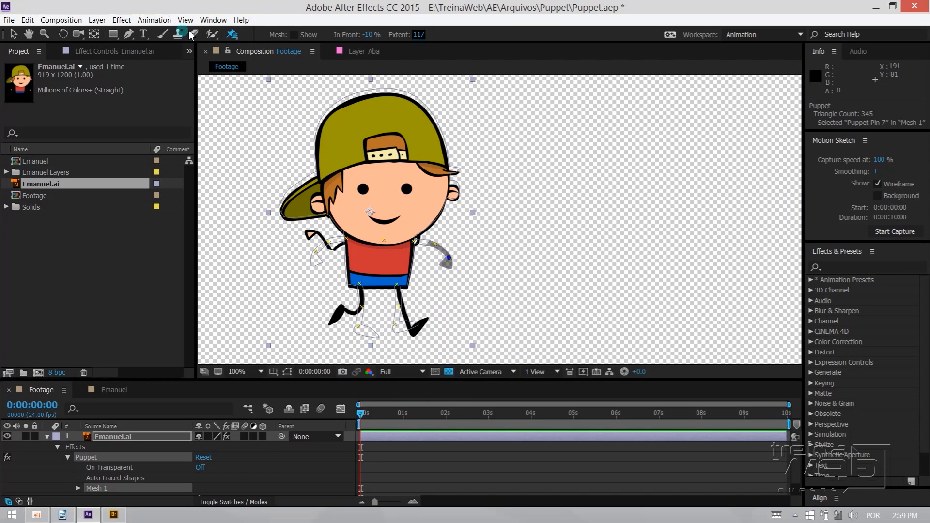
- With the Puppet Pin Tool, pull the arm out from behind the head and stretch it horizontally away from the body
click(237, 36)
click(233, 35)
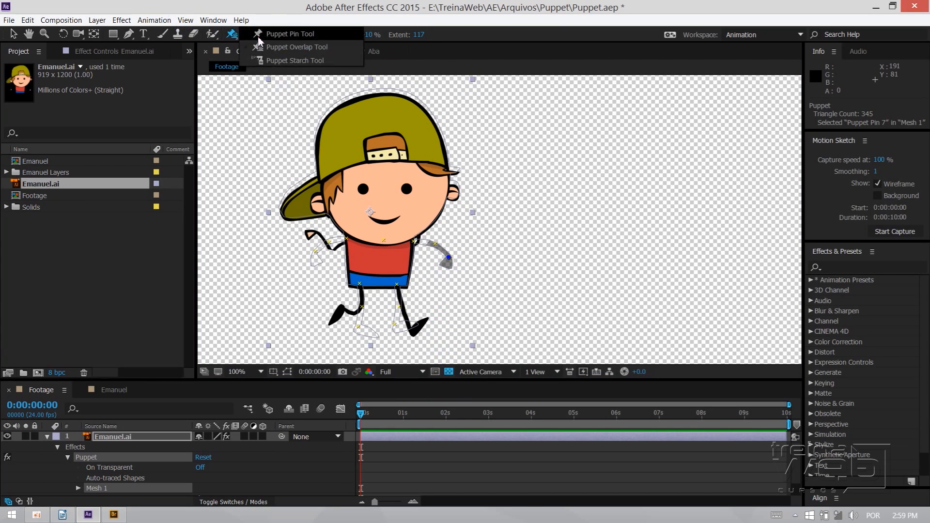
click(262, 33)
drag(416, 230, 489, 245)
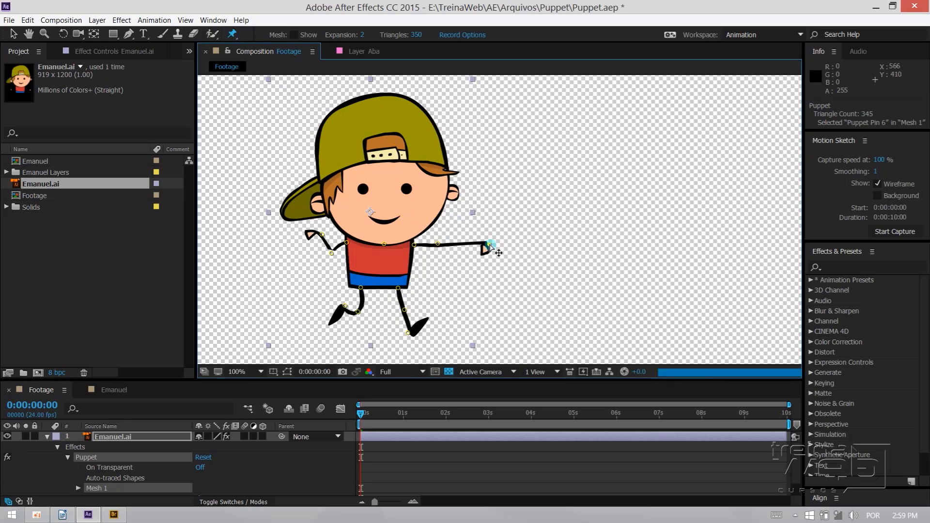
drag(233, 35, 264, 47)
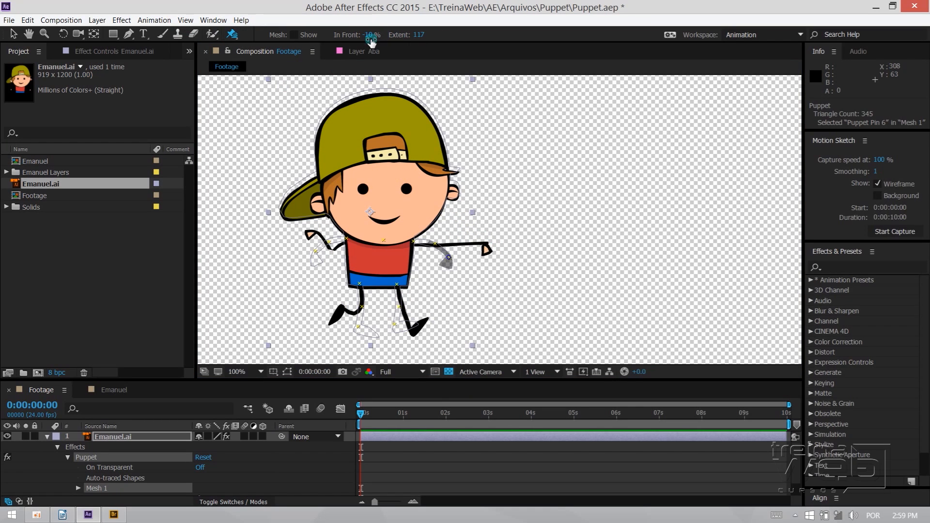
drag(232, 35, 290, 66)
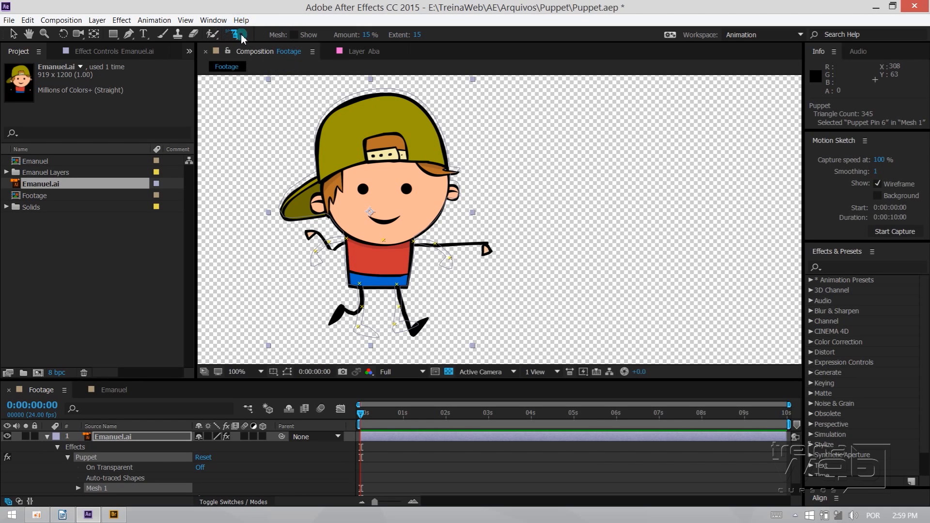
drag(234, 39, 271, 43)
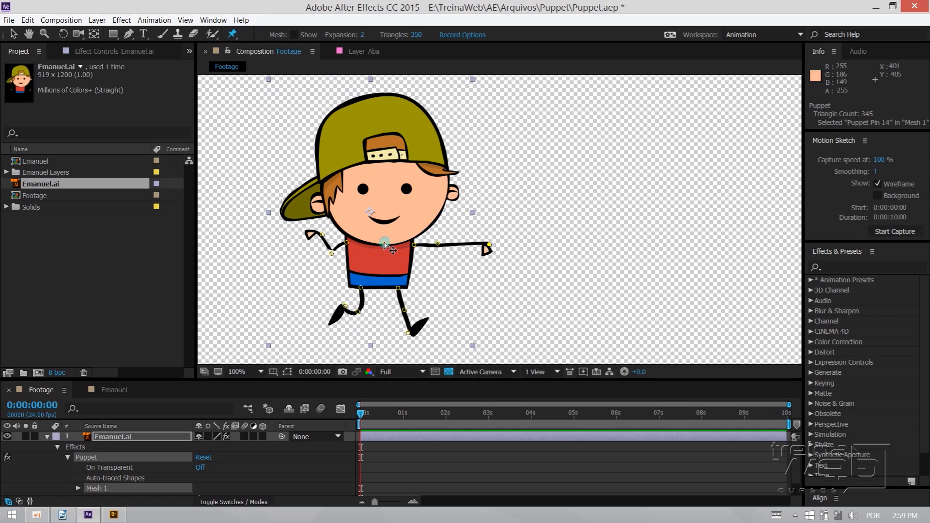
- Try tilting the head by pinning the cap and pulling the pin to the left, and delete that pin
click(391, 122)
drag(392, 122, 350, 118)
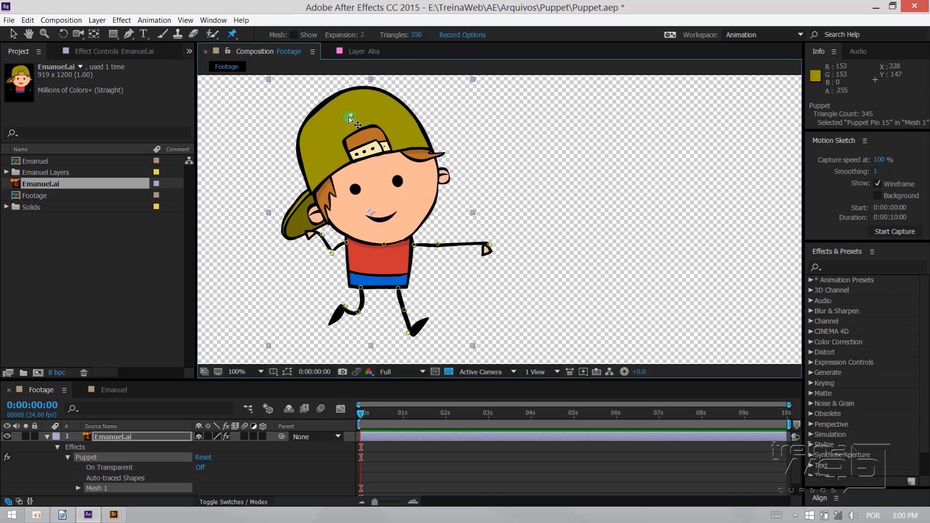
key(Delete)
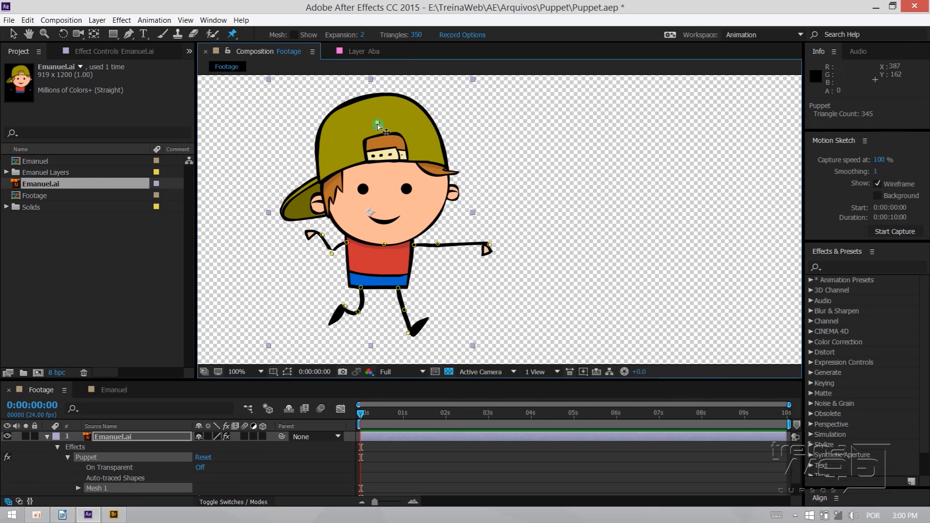
- Place a Puppet Pin on the upper part of the cap and a Puppet Starch pin in the middle of the forehead
mouse_move(375, 124)
mouse_down()
mouse_move(365, 223)
mouse_move(339, 174)
mouse_move(349, 145)
mouse_move(384, 132)
mouse_move(378, 144)
mouse_move(310, 117)
mouse_move(363, 124)
mouse_move(415, 115)
mouse_move(384, 109)
mouse_move(381, 121)
mouse_up()
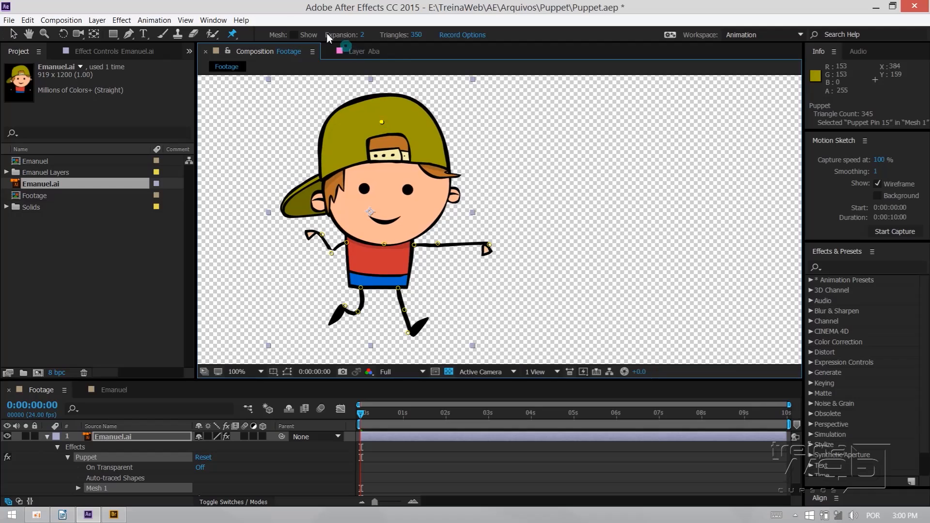
click(233, 34)
click(288, 66)
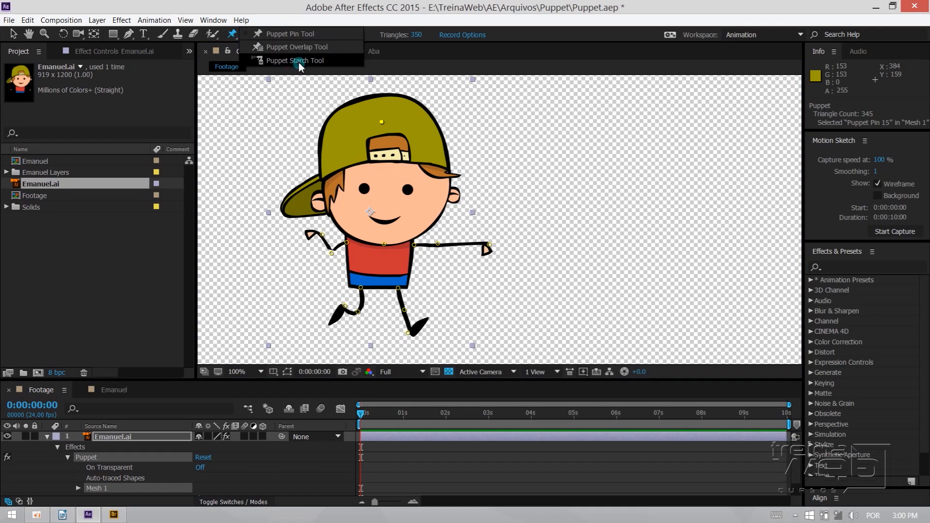
click(387, 180)
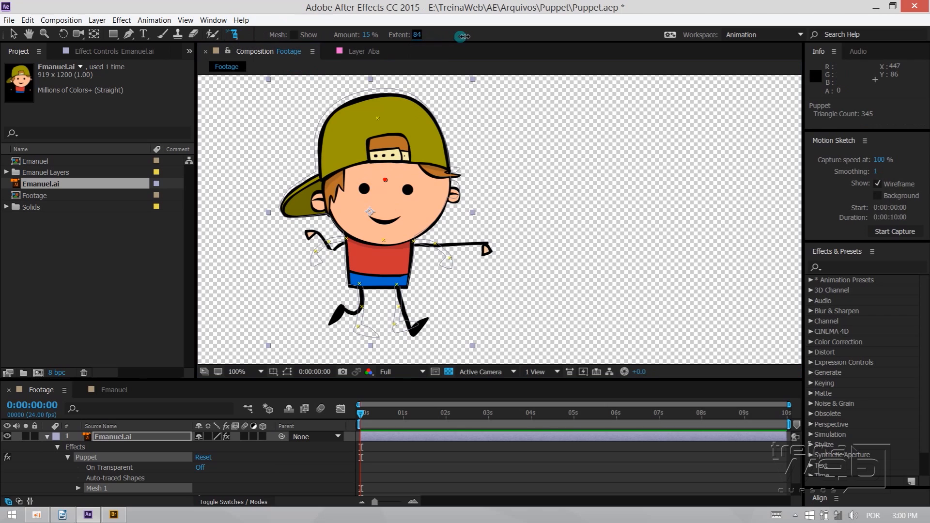
- Set the forehead starch pin's Extent to 258 and its Amount to 120%, nudging the pin slightly sideways on the forehead
drag(463, 35, 482, 37)
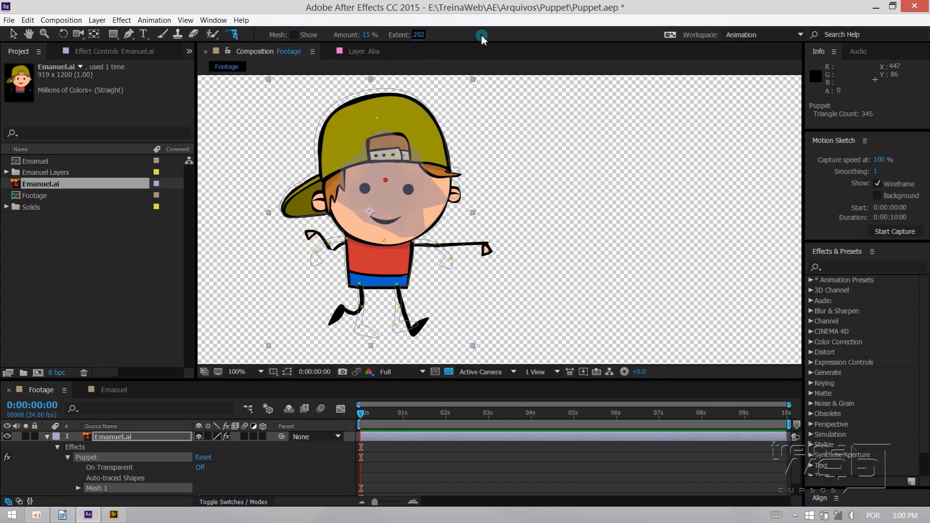
drag(418, 35, 450, 34)
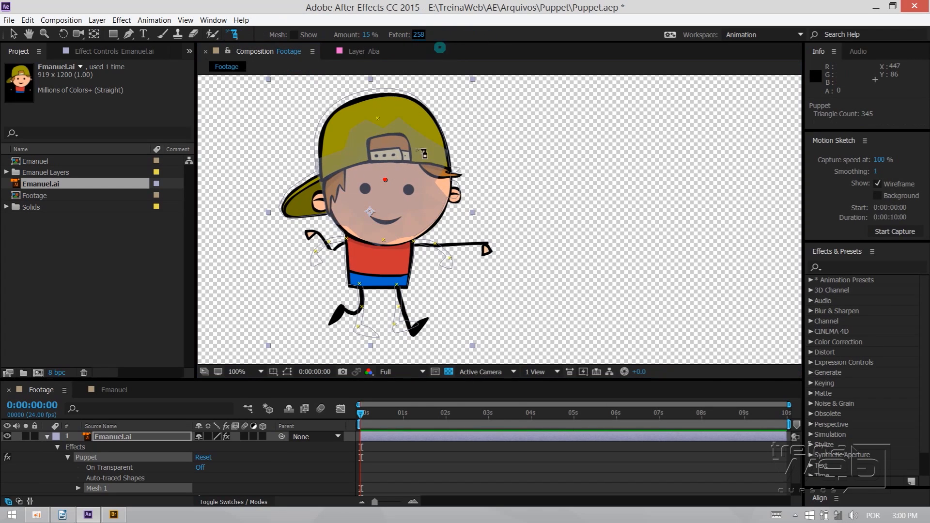
drag(385, 180, 390, 180)
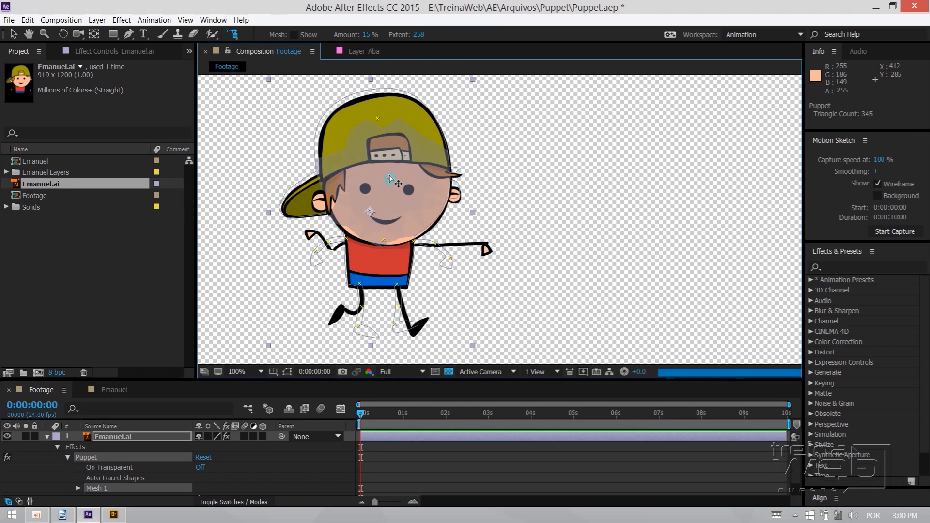
drag(367, 39, 440, 35)
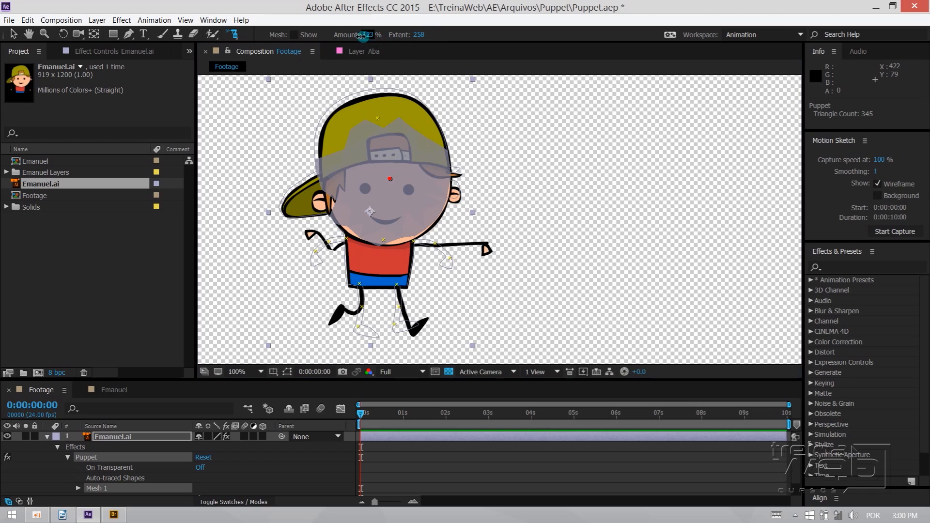
drag(362, 36, 359, 34)
- Test the stiffened head by moving the cap's pin with the Puppet Pin Tool, and return to the Puppet Starch Tool to show the starch area
drag(232, 37, 278, 33)
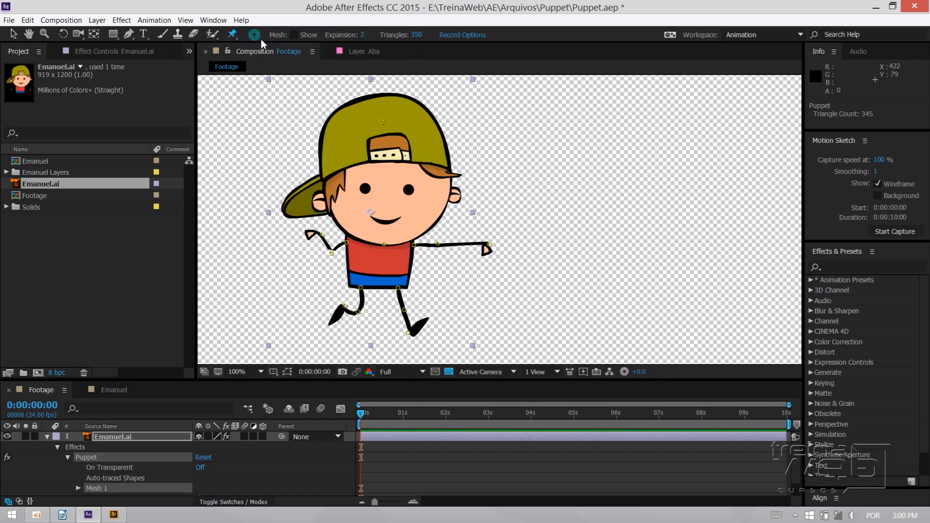
drag(381, 124, 388, 144)
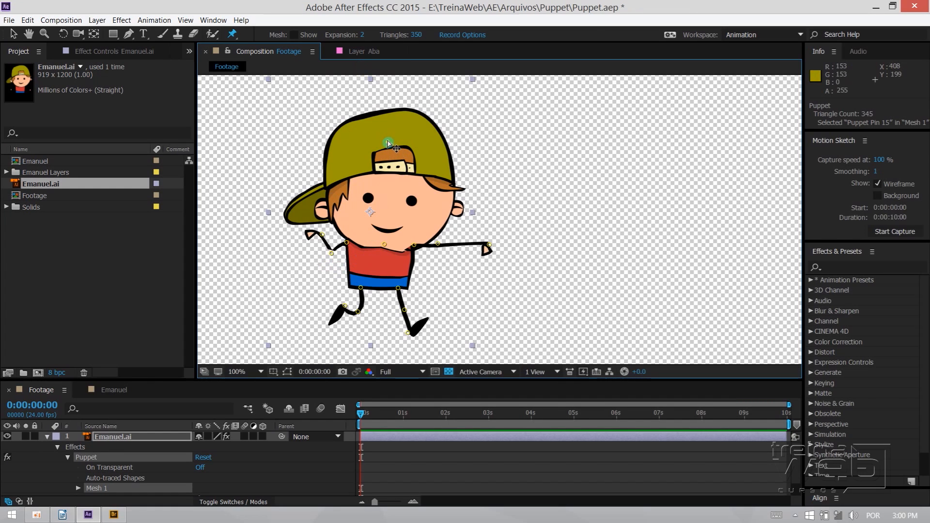
drag(232, 34, 274, 60)
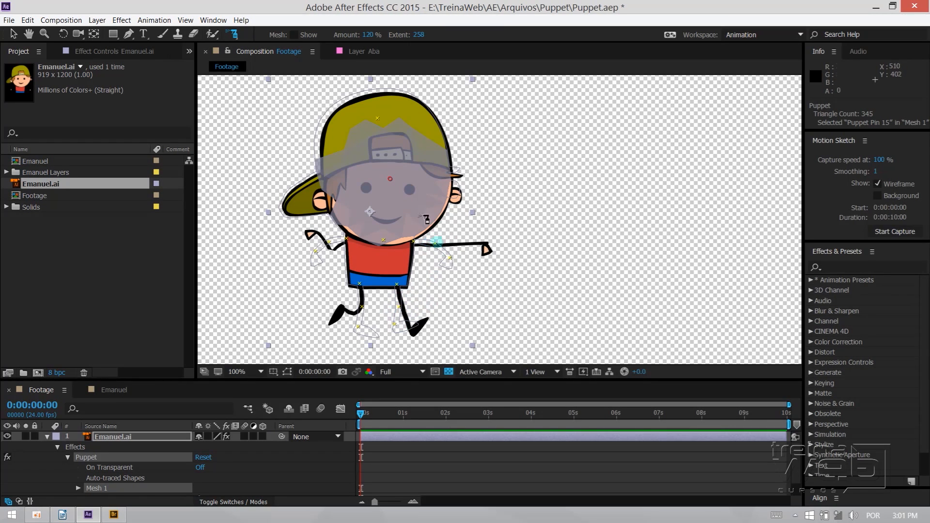
click(234, 35)
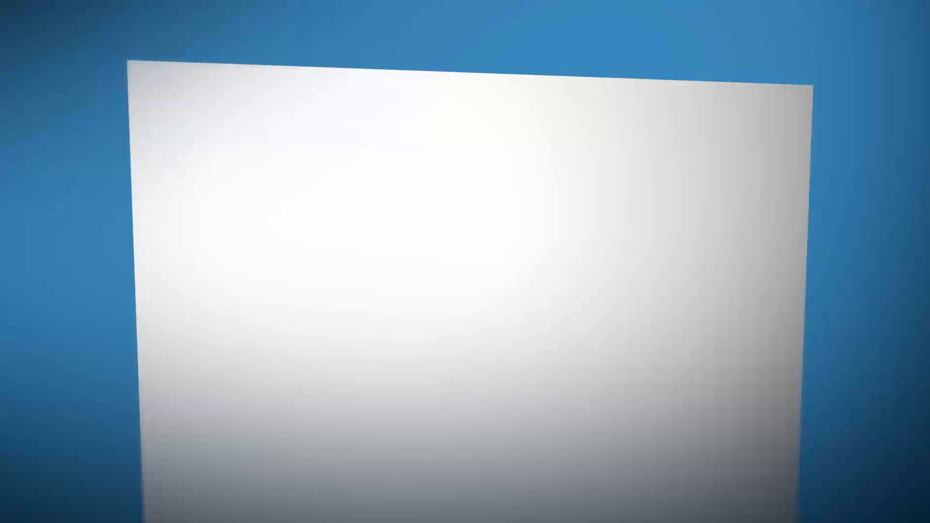